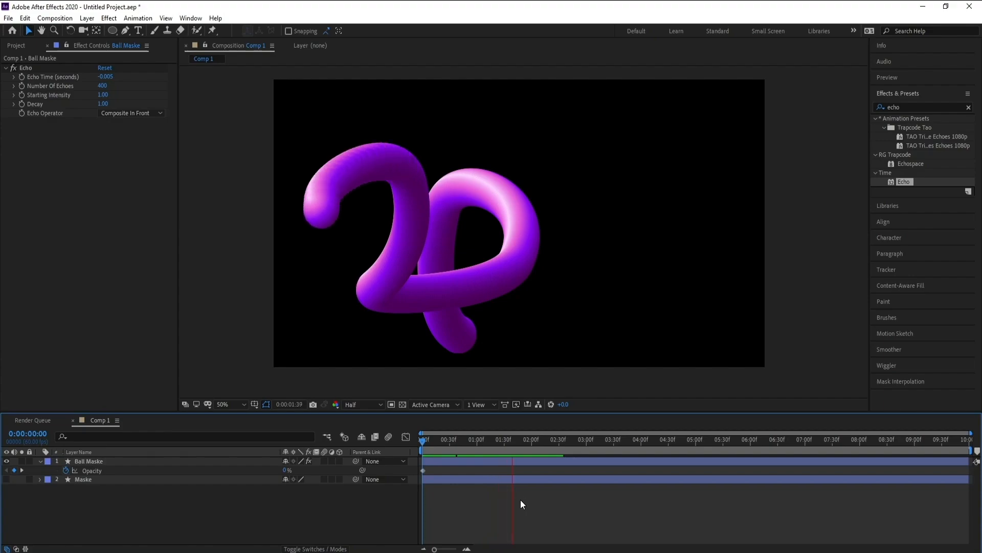
key("space")
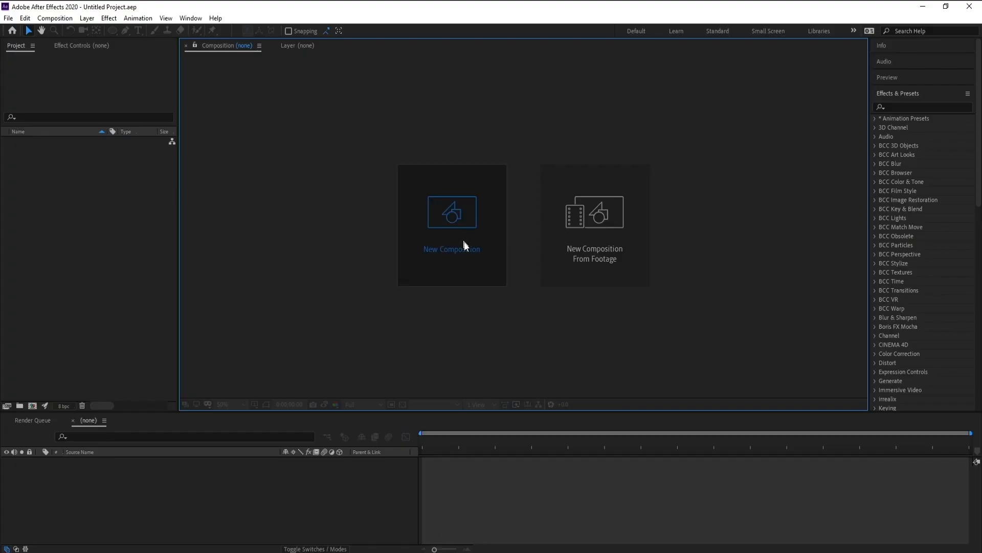
Step: Create a 1920 x 1080 composition named Comp 1 at 60 fps with a duration of 10 seconds
left_click(464, 246)
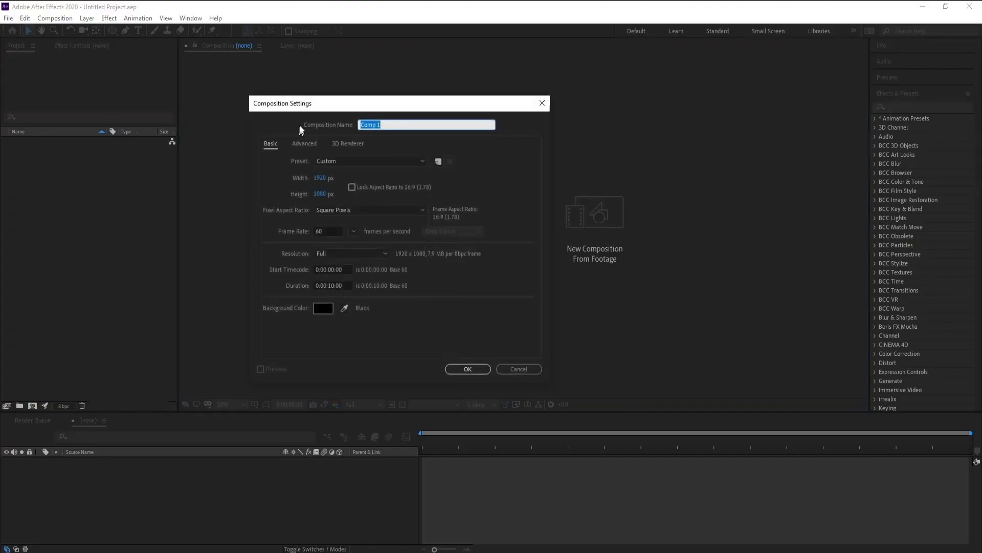
left_click_drag(310, 108, 325, 117)
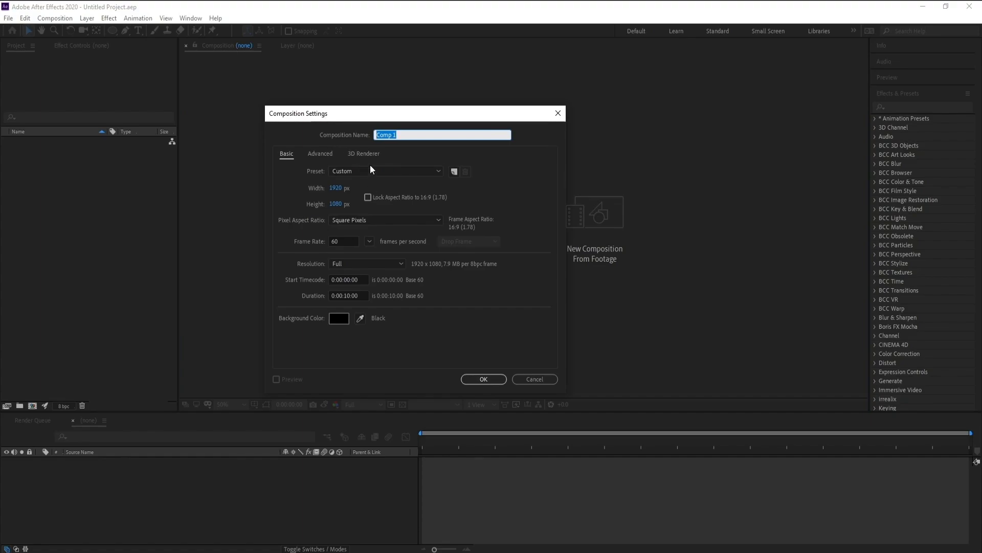
left_click(478, 380)
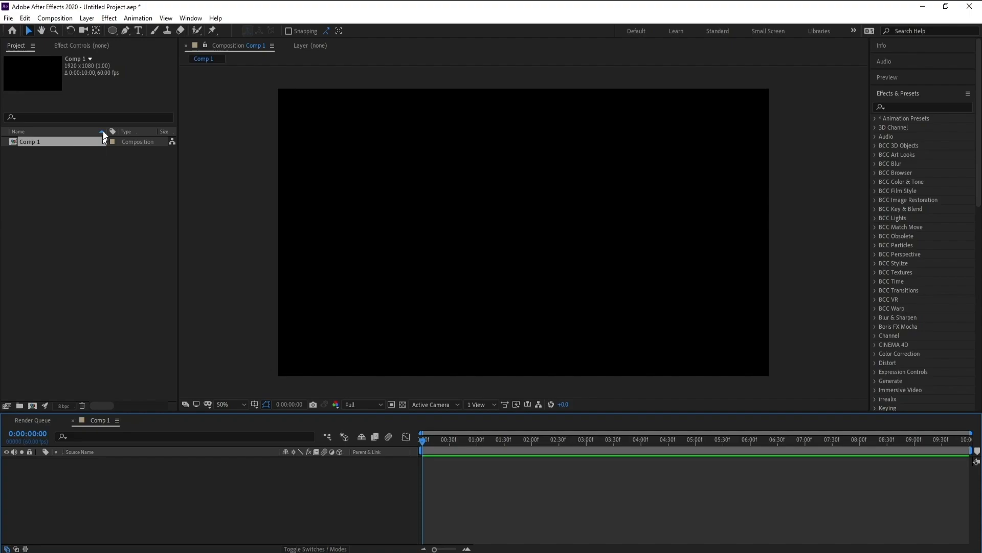
Step: Draw an open, curved four-point path with the Pen tool, looping over the left half of the composition and ending in a lower tail
left_click(126, 33)
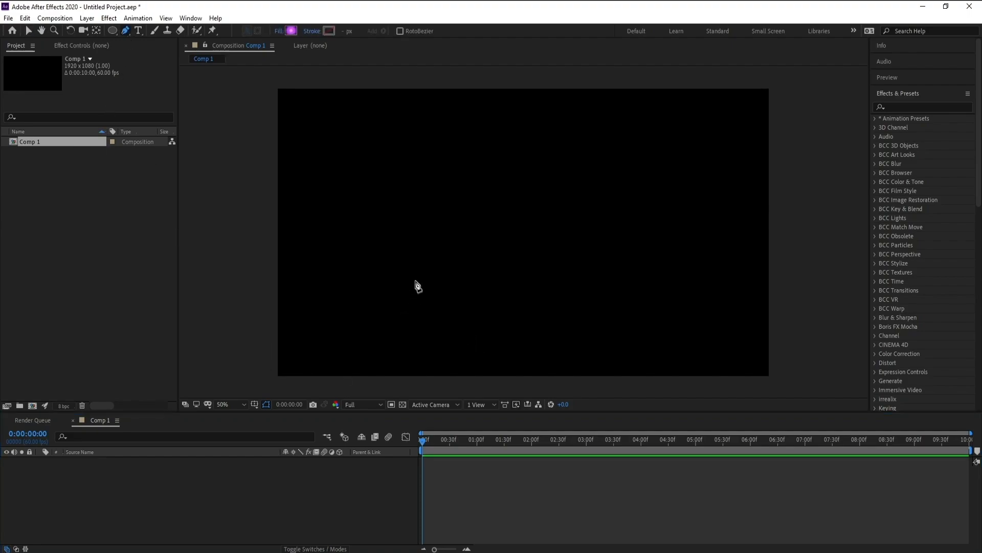
left_click_drag(416, 279, 431, 269)
left_click_drag(444, 194, 408, 170)
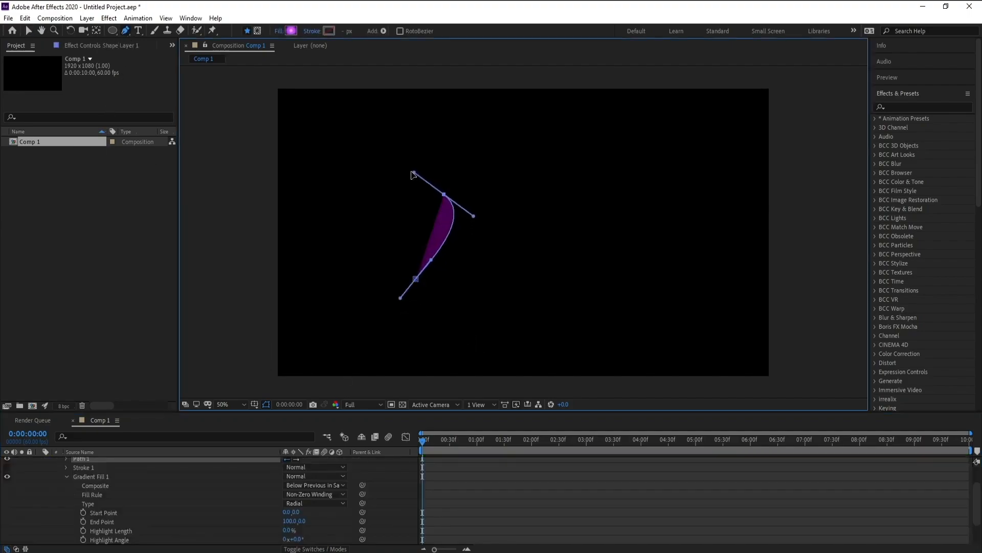
left_click(356, 197)
left_click_drag(359, 219, 364, 223)
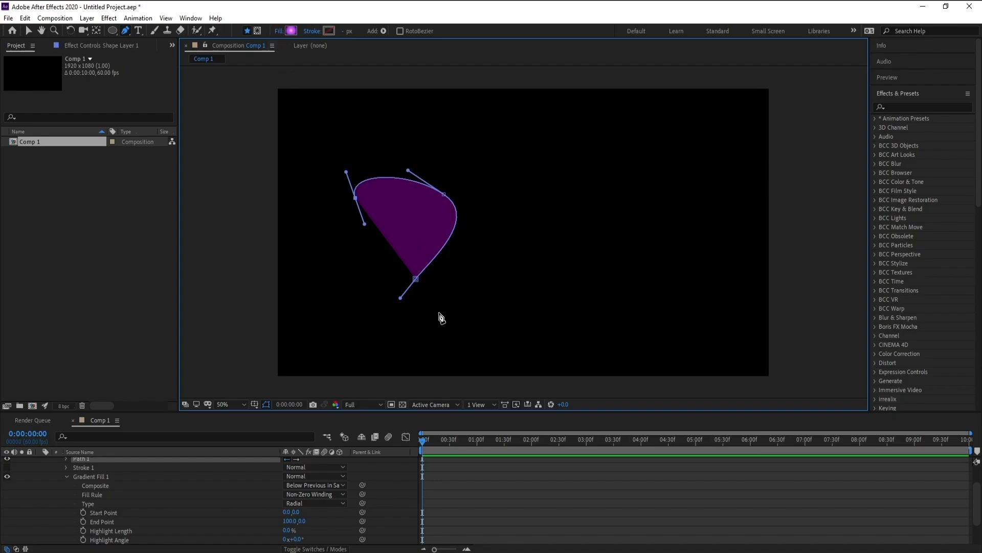
left_click_drag(439, 317, 461, 334)
Step: Set the shape's fill type to None so that only the path outline is left
left_click(280, 31)
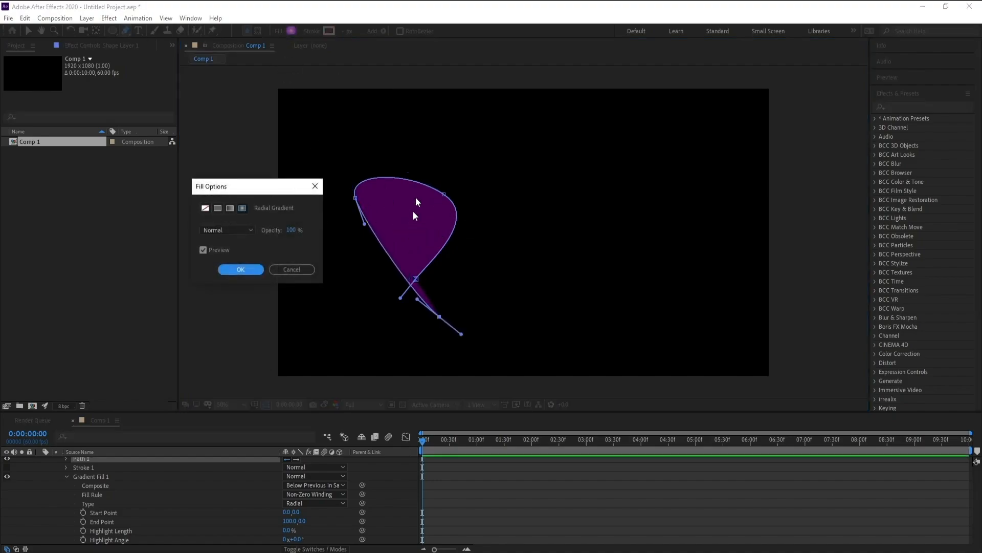
left_click(204, 209)
left_click(240, 270)
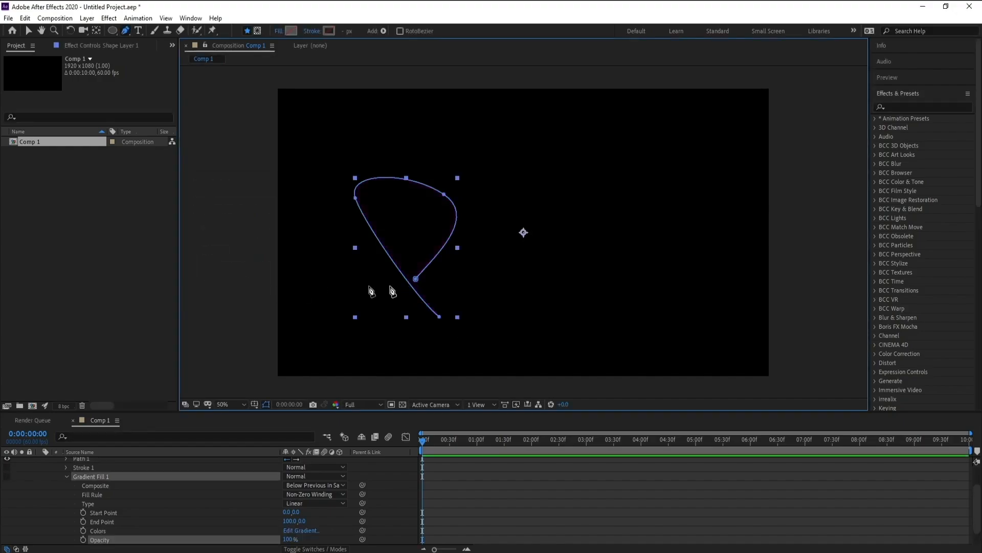
Step: Move the path's starting point down and to the left, and extend the path from it with three curved points forming a second loop and tail
left_click(416, 280)
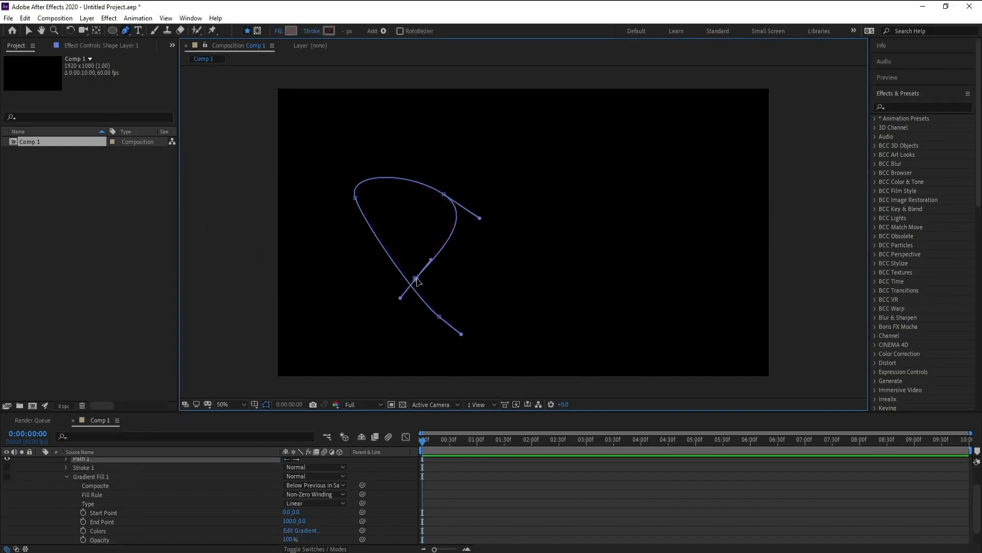
left_click_drag(415, 280, 387, 297)
left_click(441, 318)
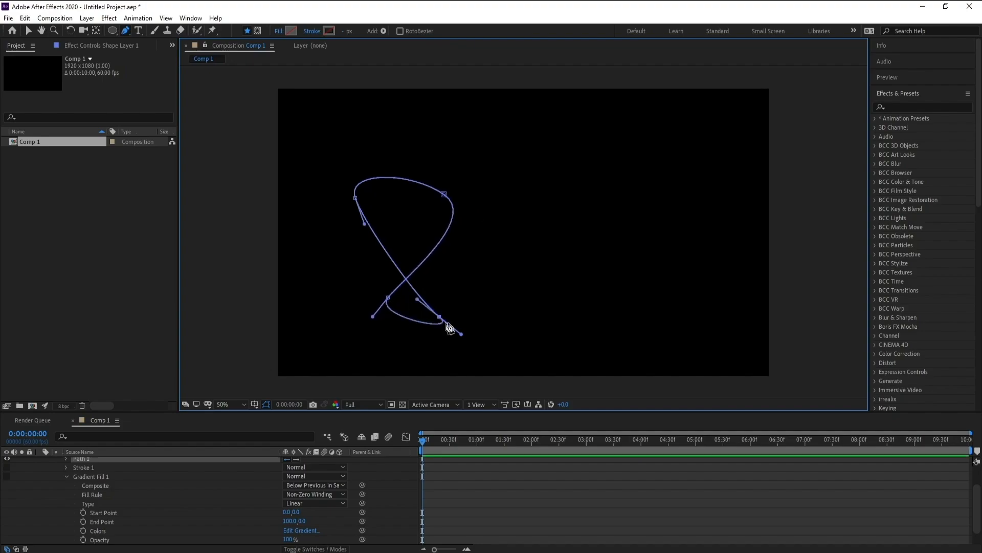
left_click(24, 18)
left_click(33, 29)
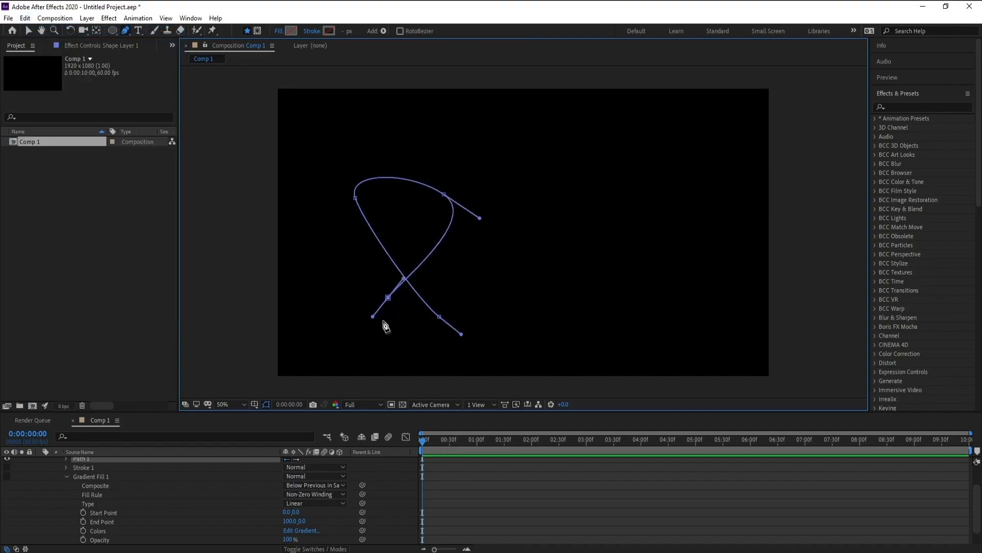
left_click_drag(496, 266, 461, 247)
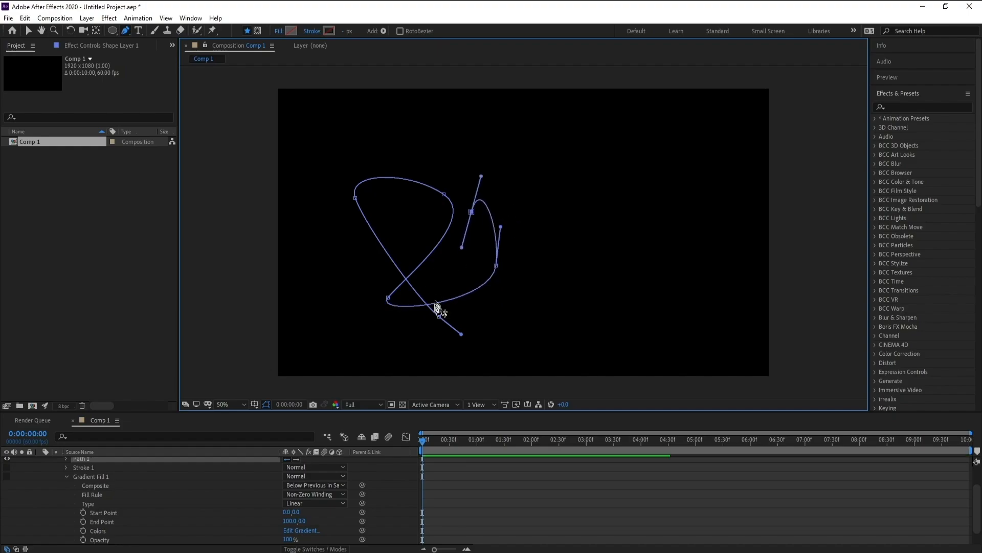
left_click_drag(487, 337, 516, 354)
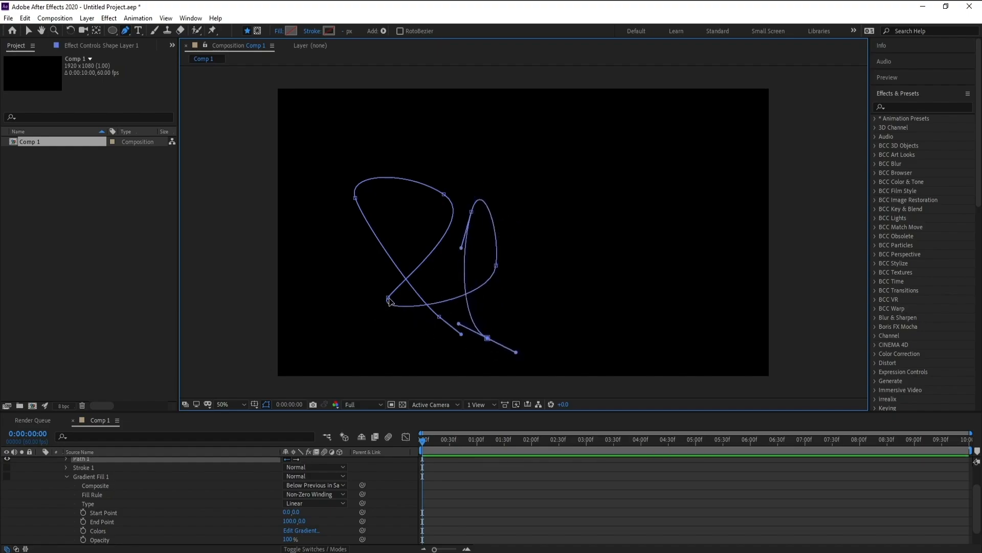
Step: Reshape the first loop by shifting its lower corner point inward and adjusting its upper-right point and curve handles
mouse_move(388, 297)
left_mouse_down()
mouse_move(420, 273)
mouse_move(405, 292)
left_mouse_up()
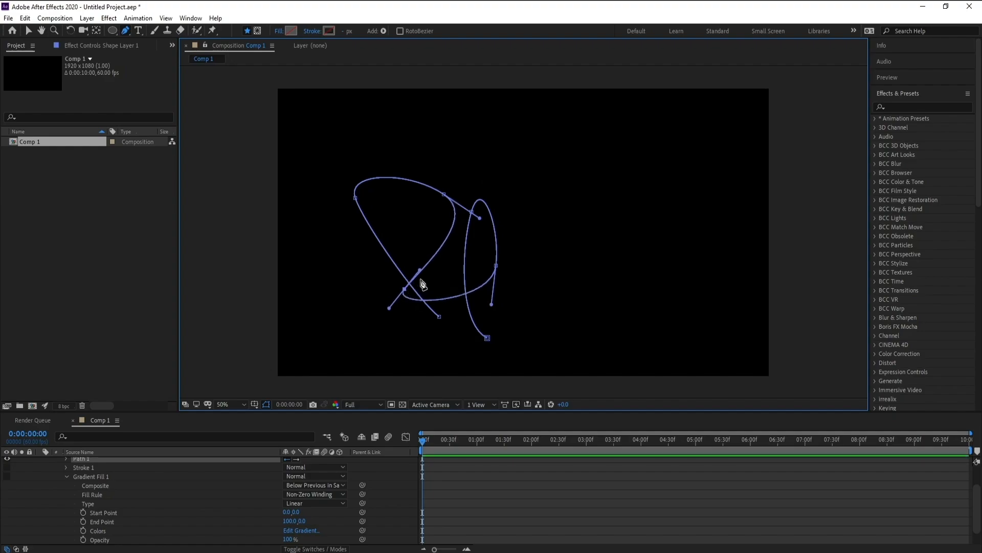
left_click_drag(442, 194, 413, 133)
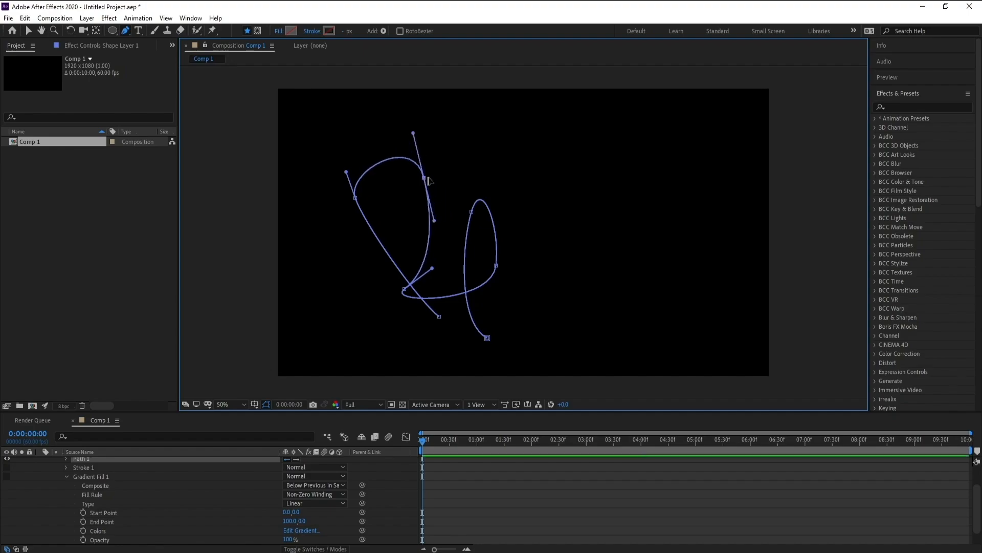
left_click_drag(424, 177, 476, 173)
Step: Widen the second loop by moving its right-hand point outward and lengthening that point's curve handle
left_click(471, 211)
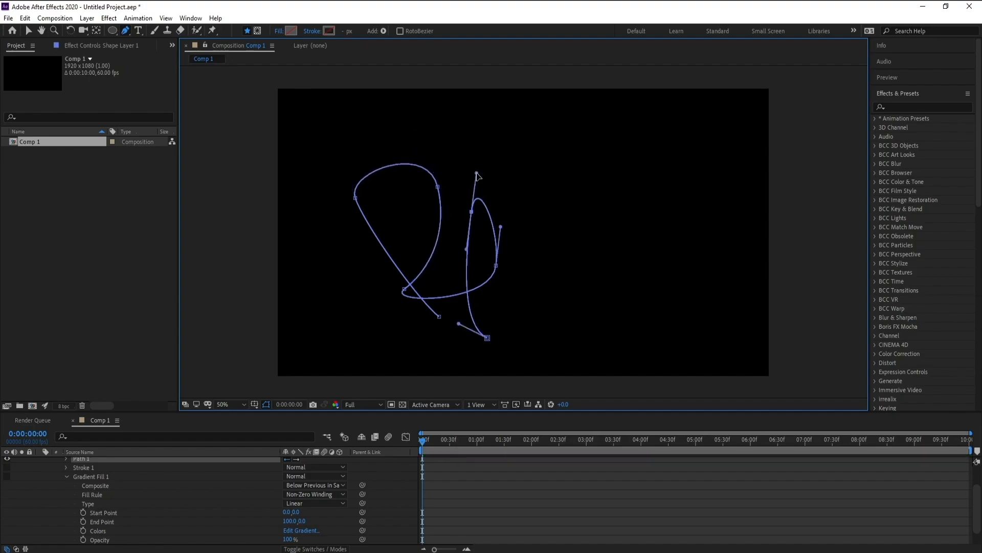
left_click_drag(496, 265, 519, 265)
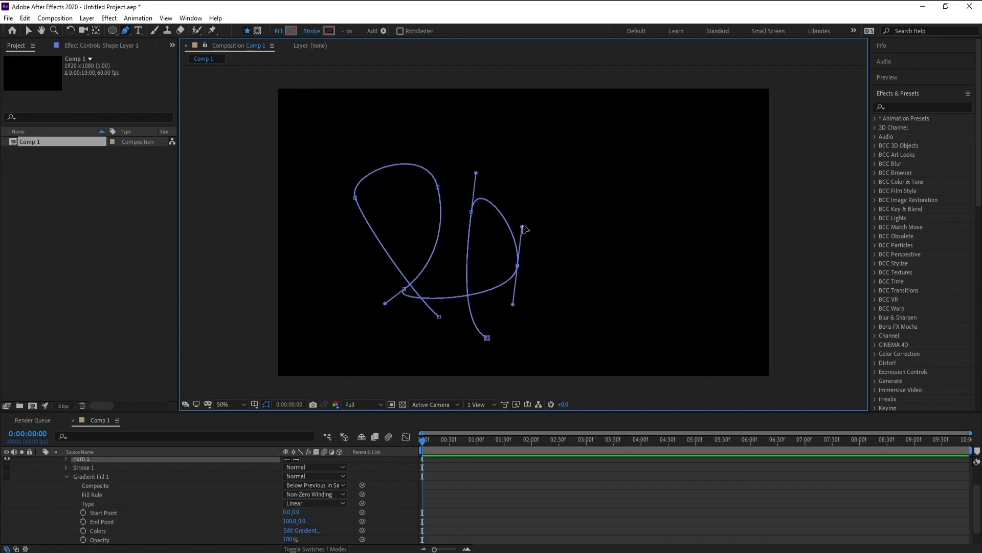
left_click_drag(522, 227, 538, 210)
left_click_drag(518, 267, 549, 267)
left_click_drag(476, 173, 434, 193)
left_click(438, 186)
left_click(28, 19)
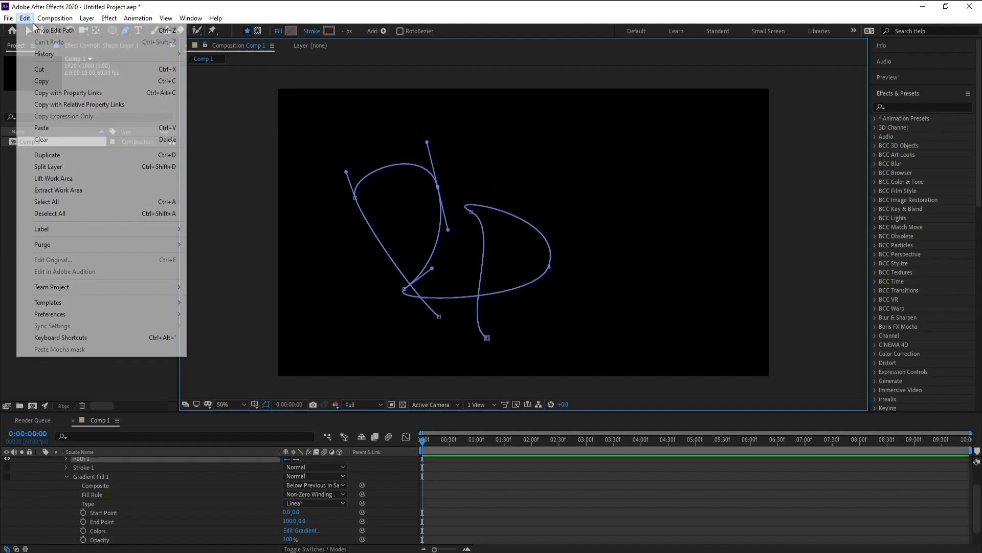
left_click(464, 194)
left_click(549, 266)
left_click(25, 17)
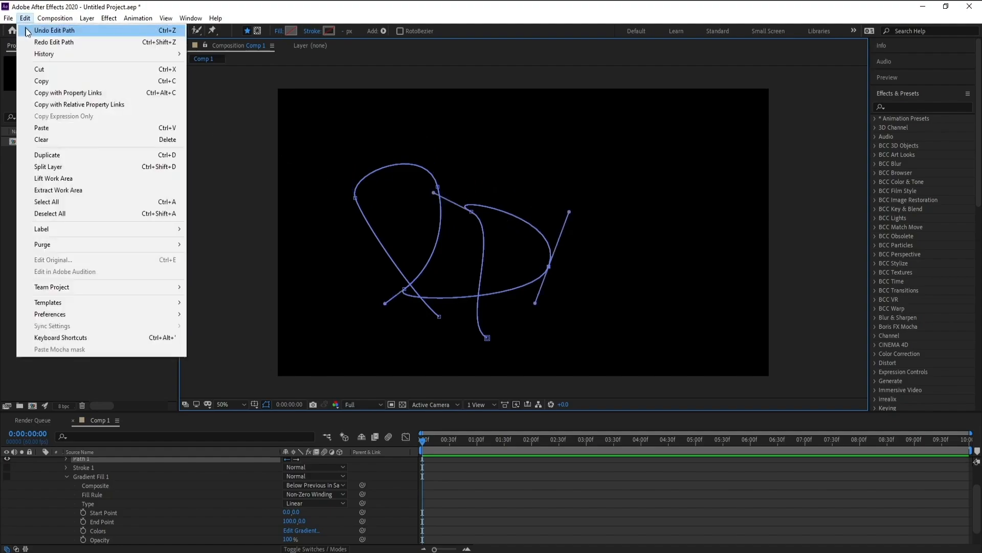
left_click(41, 26)
Step: Round out the second loop's upper curve by adjusting the handles of its upper-left and right points and nudging the right point slightly inward
left_click_drag(476, 173, 483, 166)
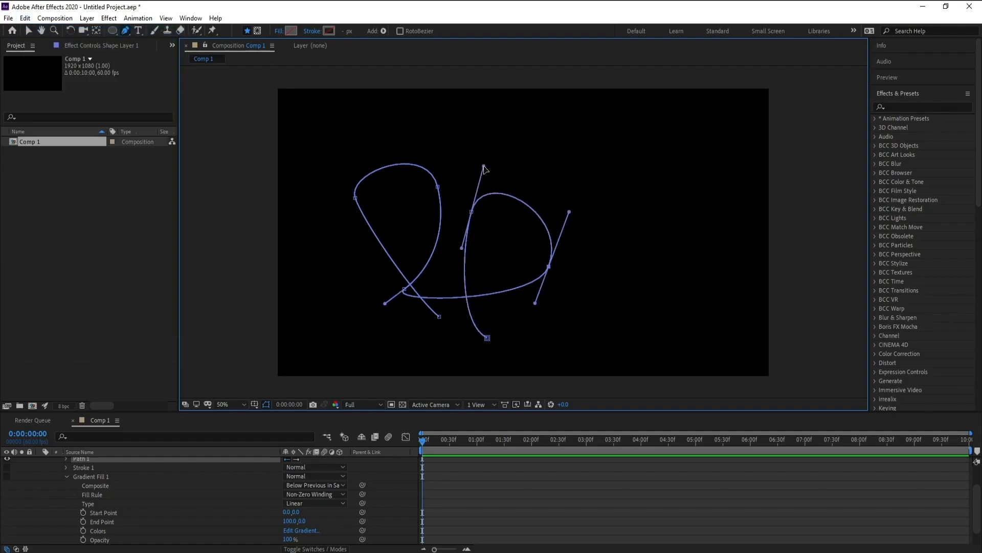
left_click_drag(569, 211, 574, 203)
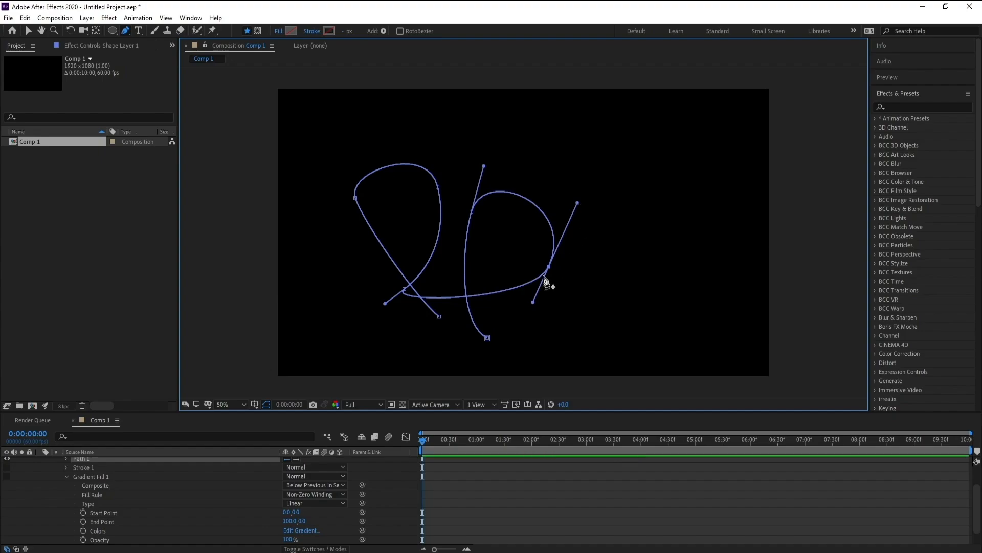
left_click_drag(548, 266, 544, 265)
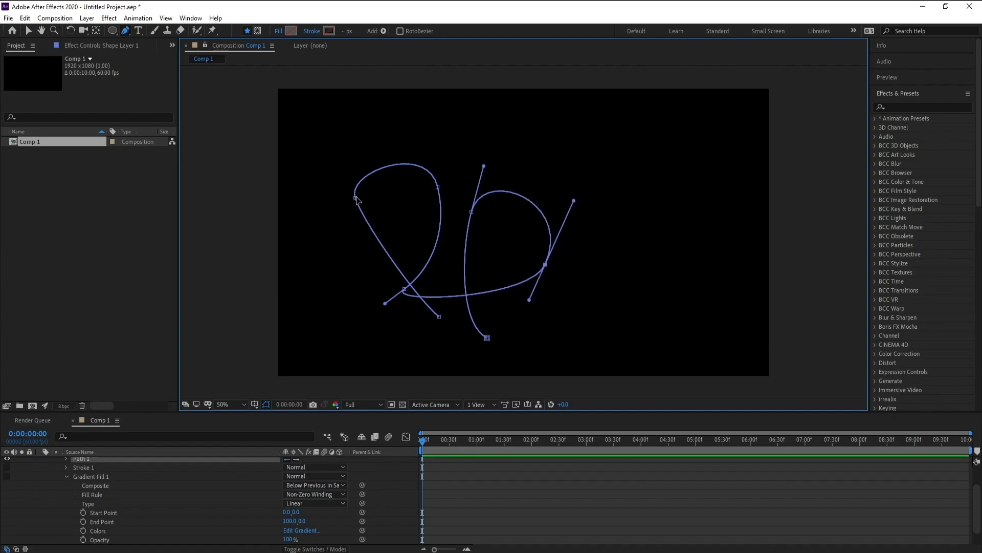
Step: Round the first loop's left side by adjusting its left point, and fine-tune the lower corner where the two loops join
left_click_drag(355, 198, 344, 265)
left_click(405, 290)
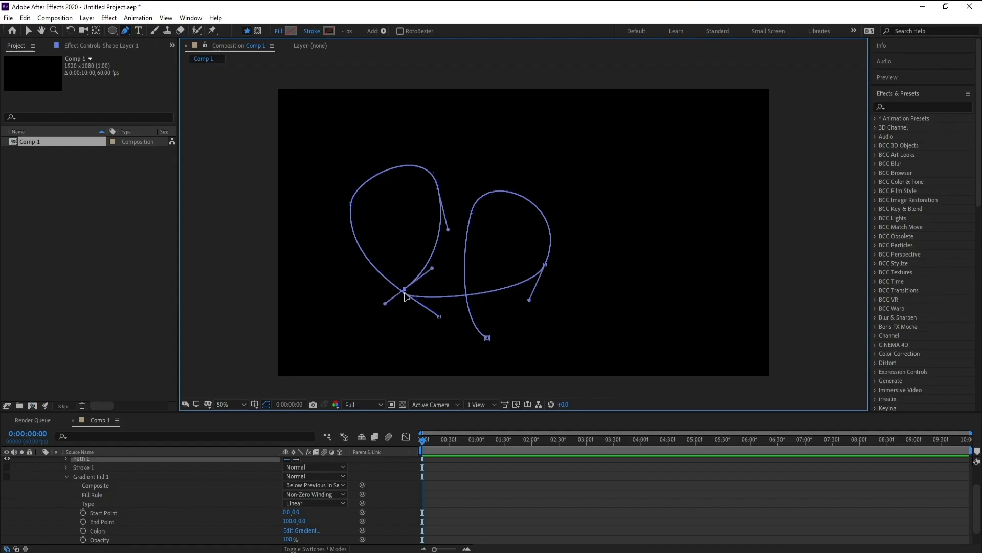
left_click_drag(386, 303, 404, 294)
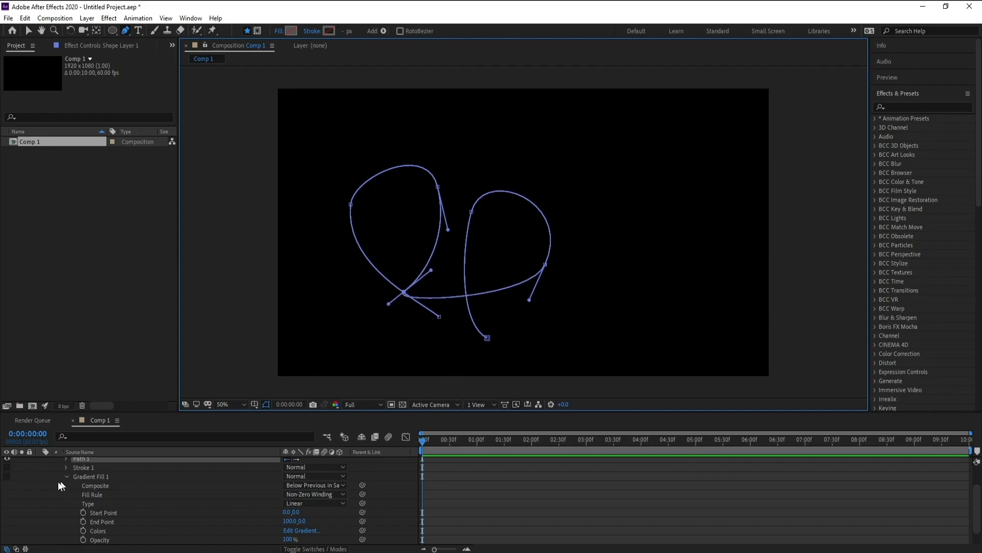
Step: Collapse the shape layer's properties, rename the layer Maske, and deselect it
scroll(51, 483, "up", 2)
left_click(40, 461)
left_click(80, 463)
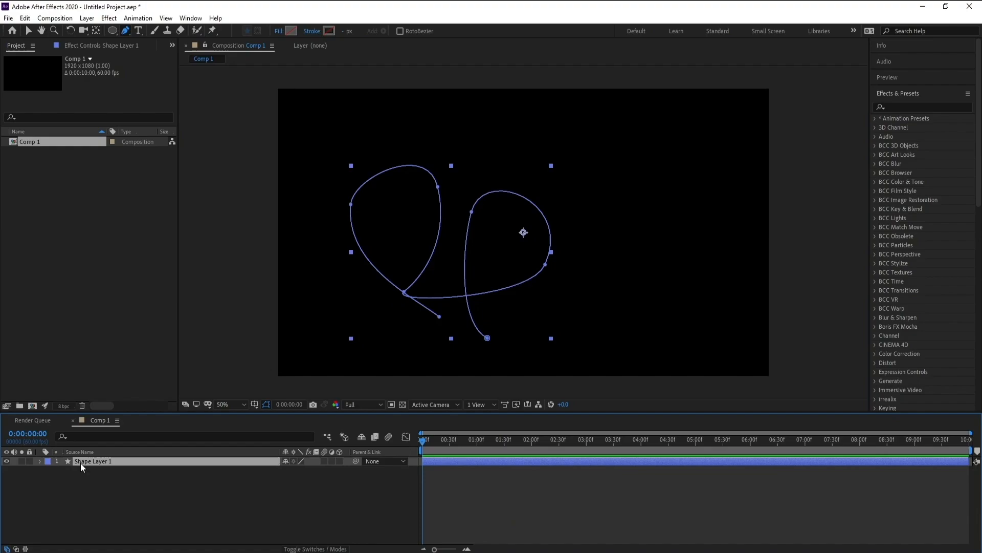
right_click(119, 459)
left_click(136, 511)
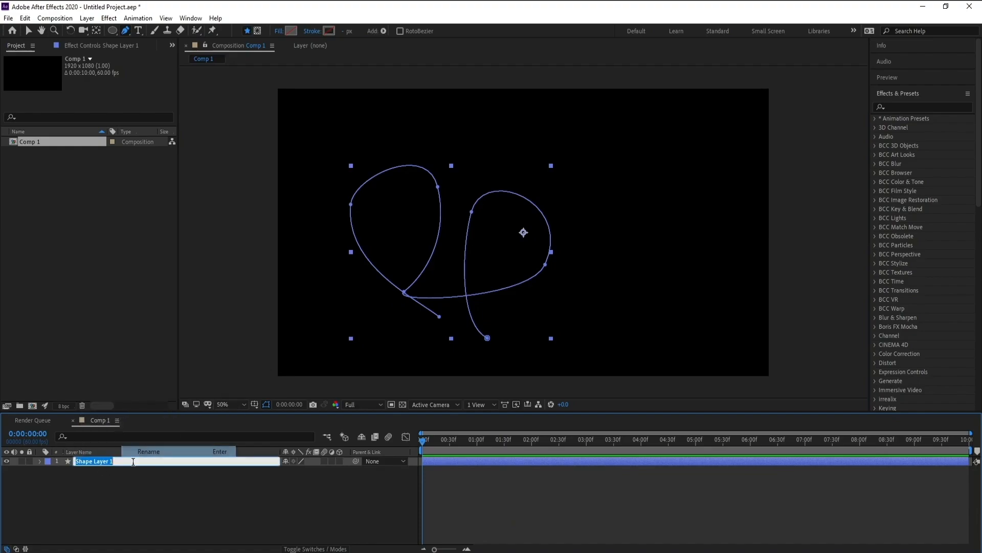
type("Ma")
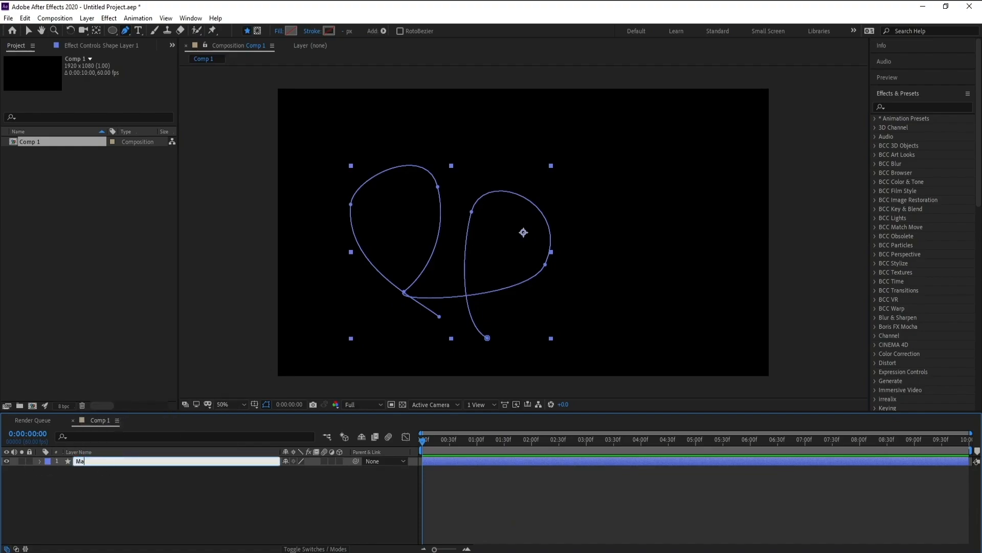
type("ske")
key("Return")
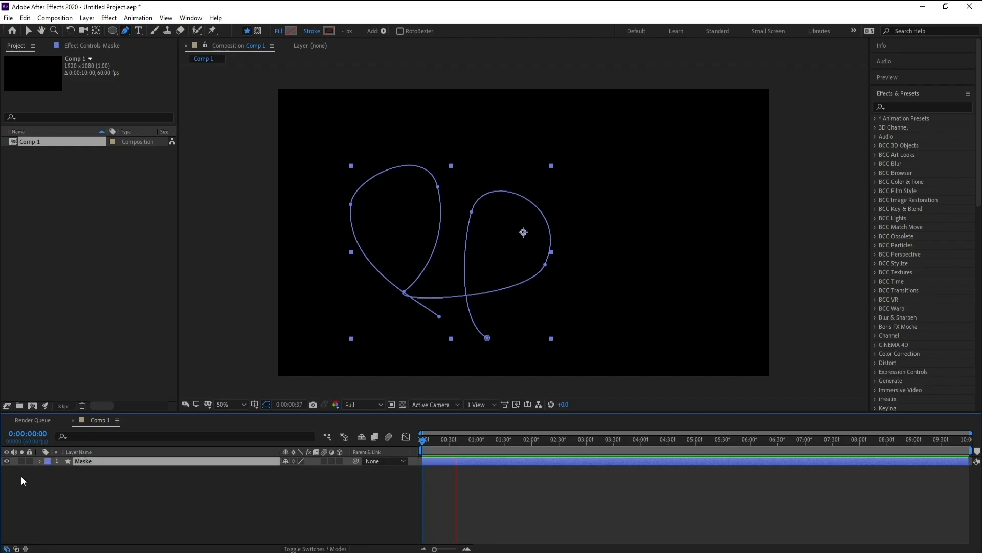
left_click(128, 503)
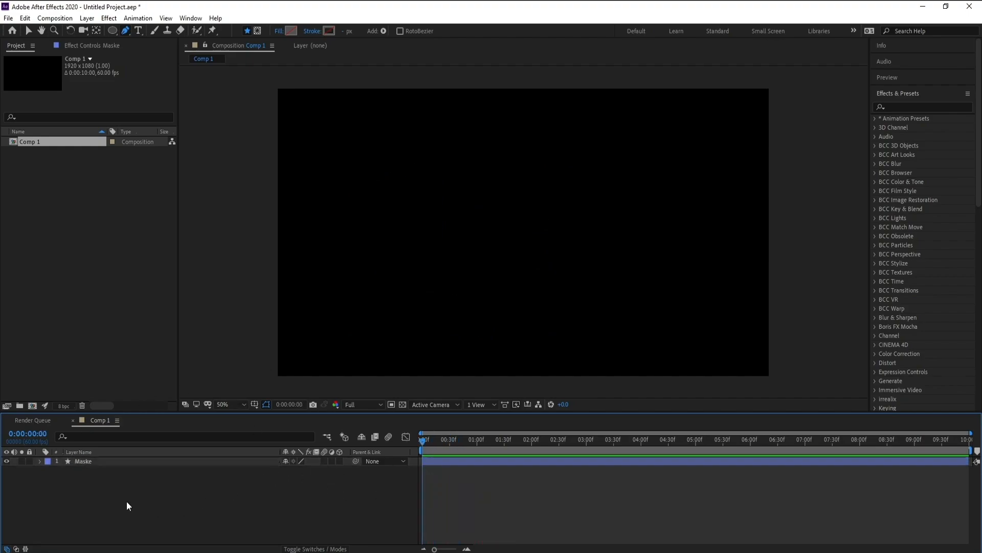
left_click_drag(112, 30, 170, 54)
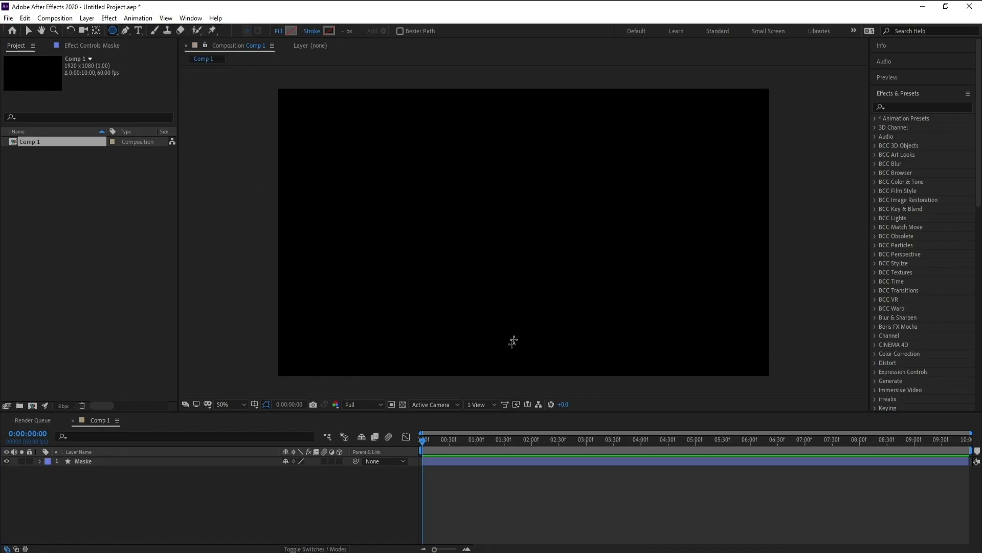
left_click_drag(546, 216, 522, 230)
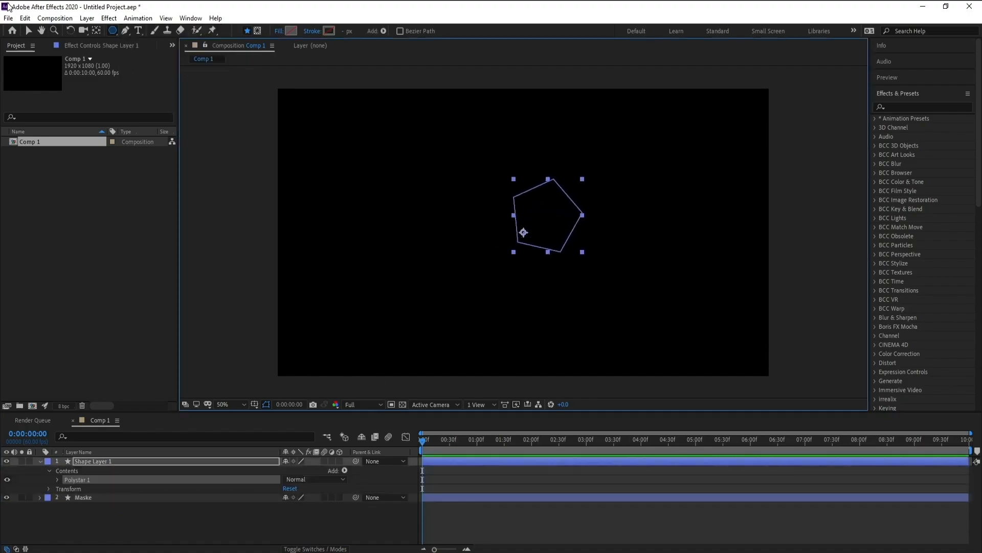
left_click(22, 19)
Step: Draw a small circle with the Ellipse tool near the middle of the composition as a new shape layer
left_click(112, 31)
left_click_drag(112, 32, 148, 56)
left_click_drag(515, 217, 480, 256)
Step: Center the circle layer horizontally and vertically in the composition
left_click(895, 97)
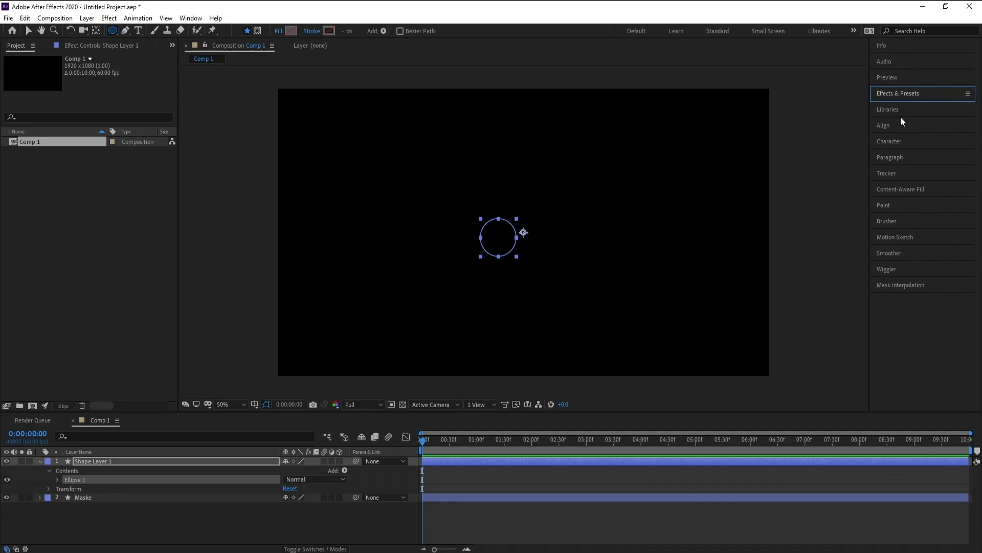
left_click(900, 126)
left_click(897, 152)
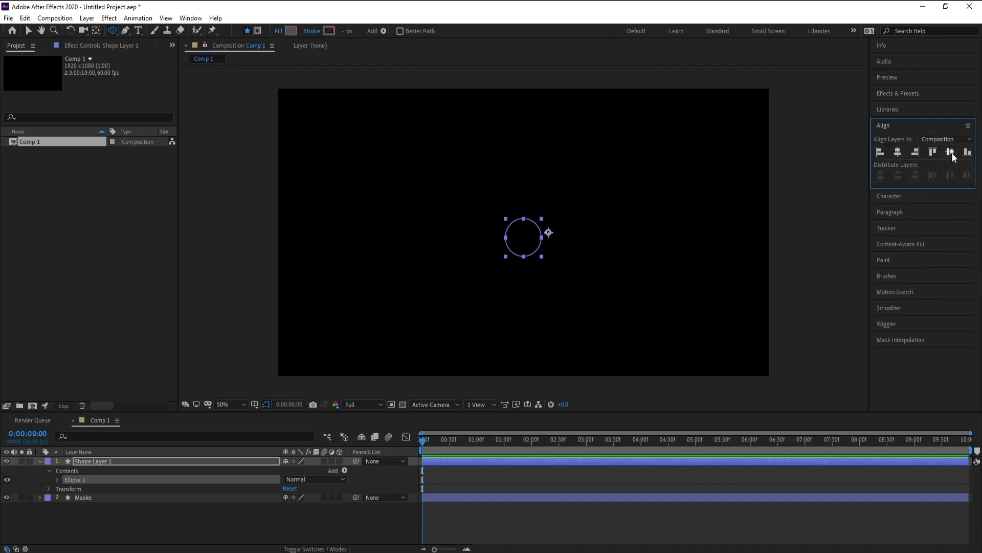
left_click(950, 152)
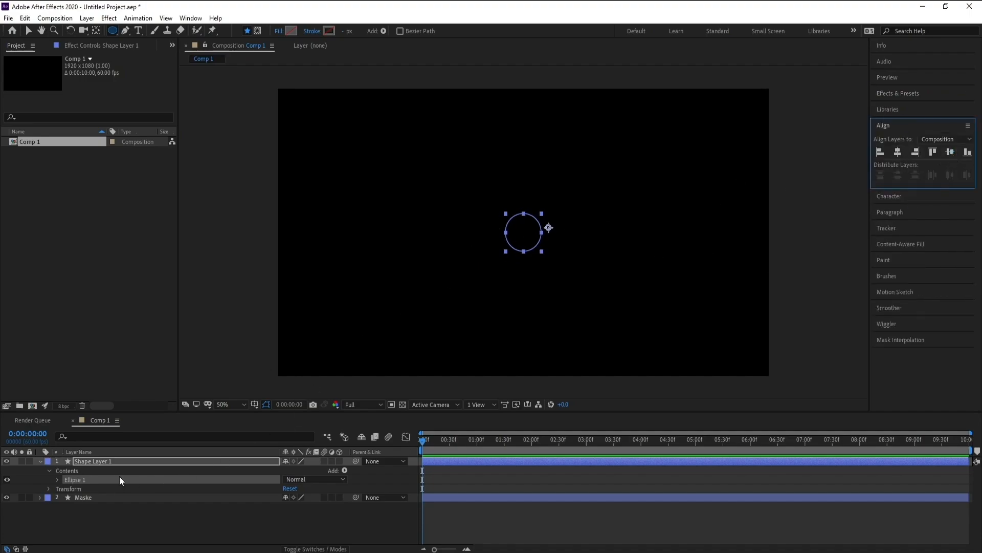
Step: Give the circle on Shape Layer 1 a radial gradient fill
left_click(111, 462)
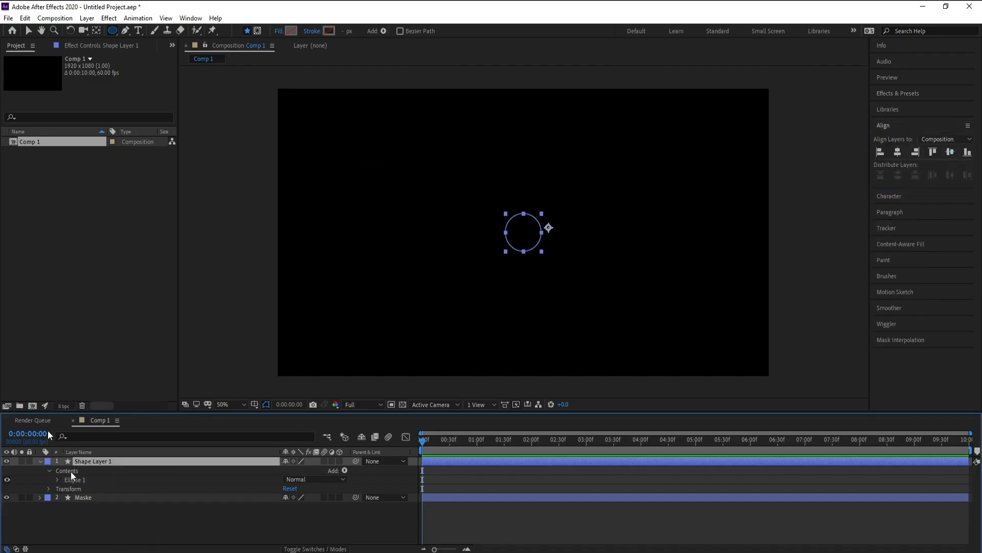
left_click(276, 30)
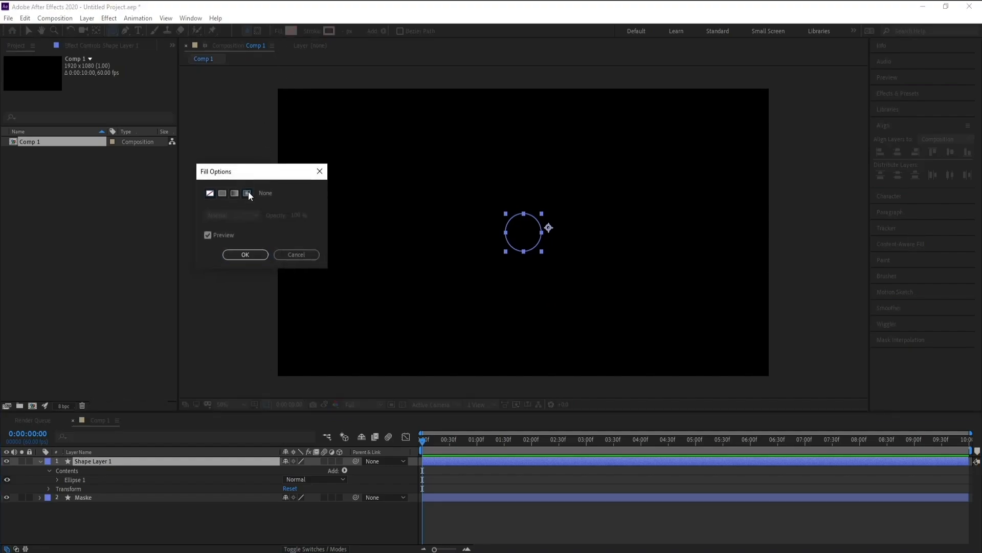
left_click(247, 192)
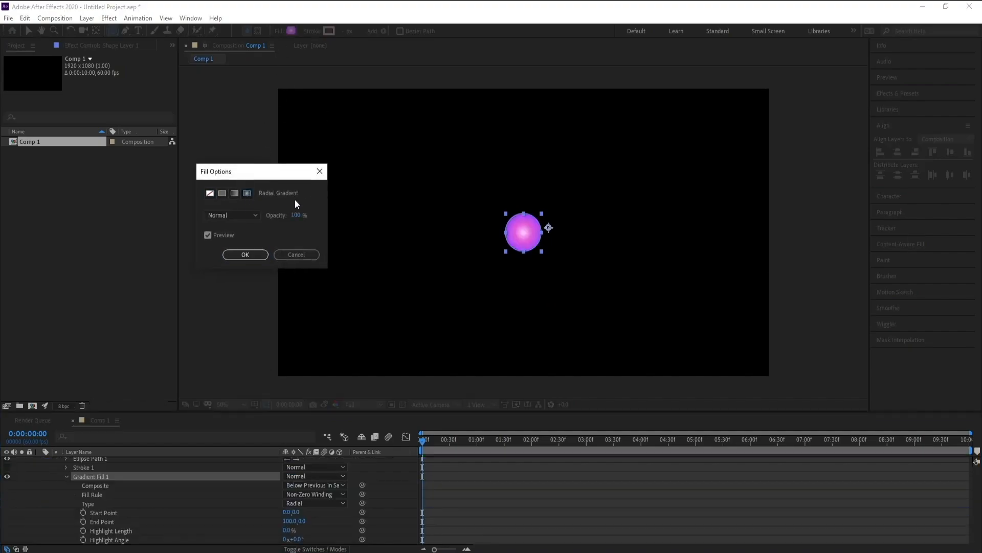
left_click(253, 257)
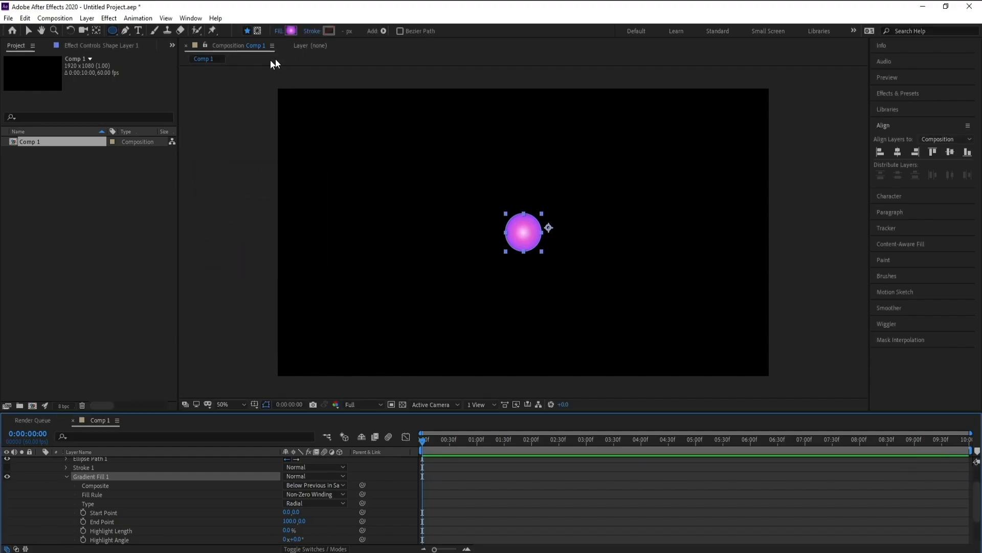
Step: Shape the circle's gradient by moving its end point to about 54, 43.5 at the lower-right edge and its start point to about -50.5, -48.5
left_click(96, 30)
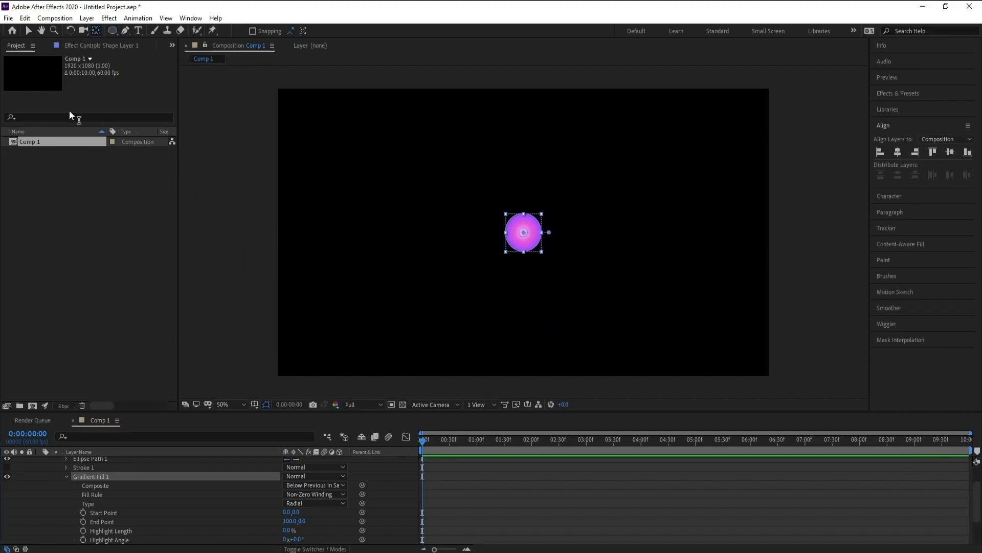
scroll(563, 217, "up", 2)
key("space")
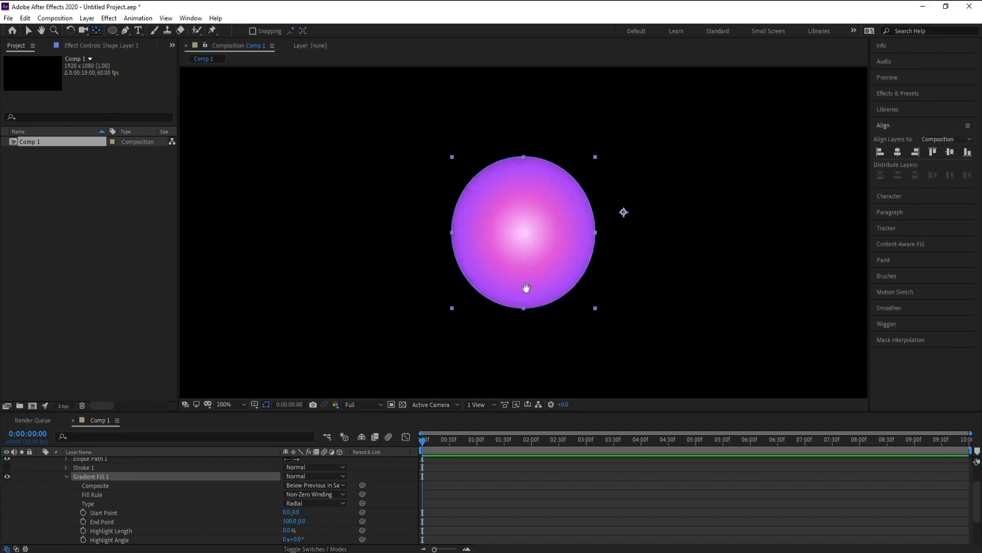
left_click_drag(527, 289, 518, 274)
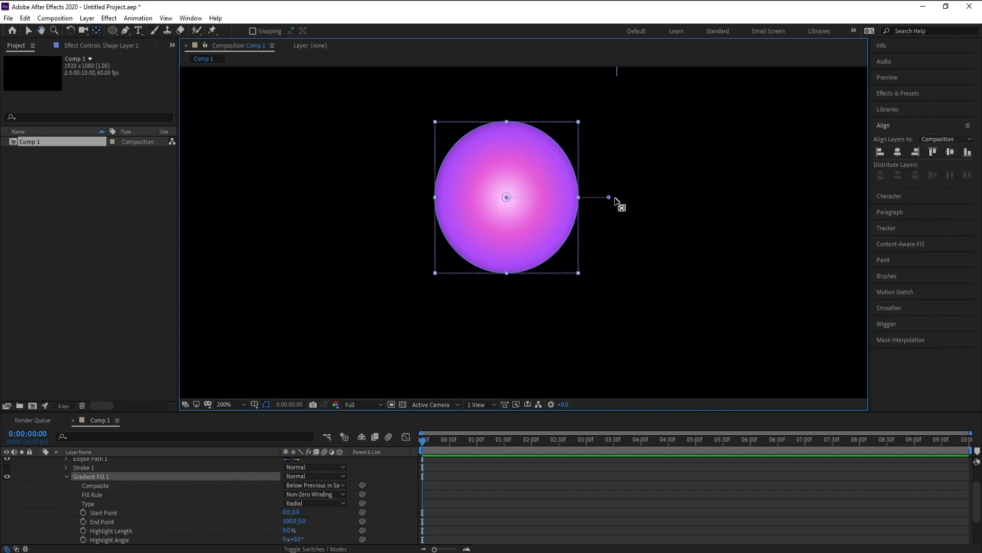
left_click_drag(609, 197, 563, 246)
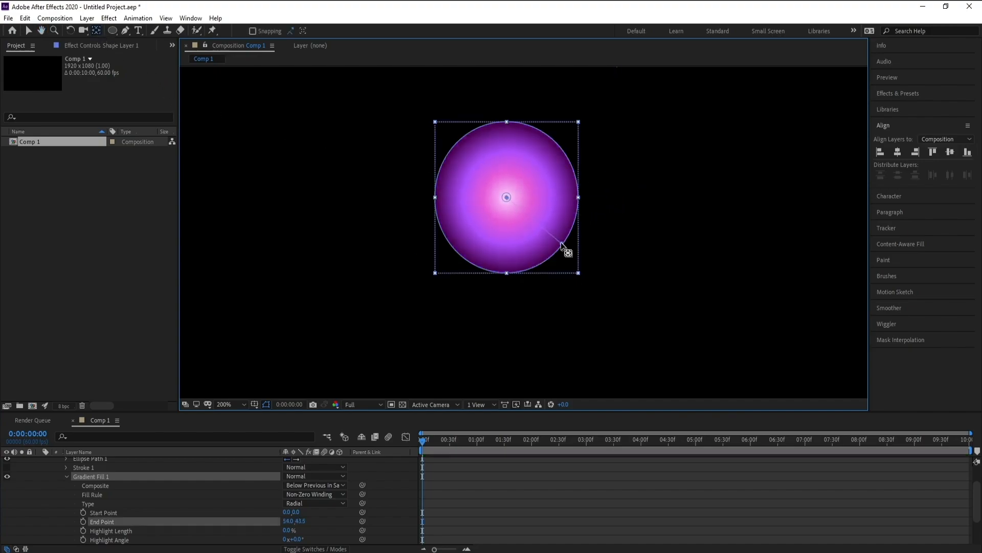
left_click_drag(507, 197, 457, 152)
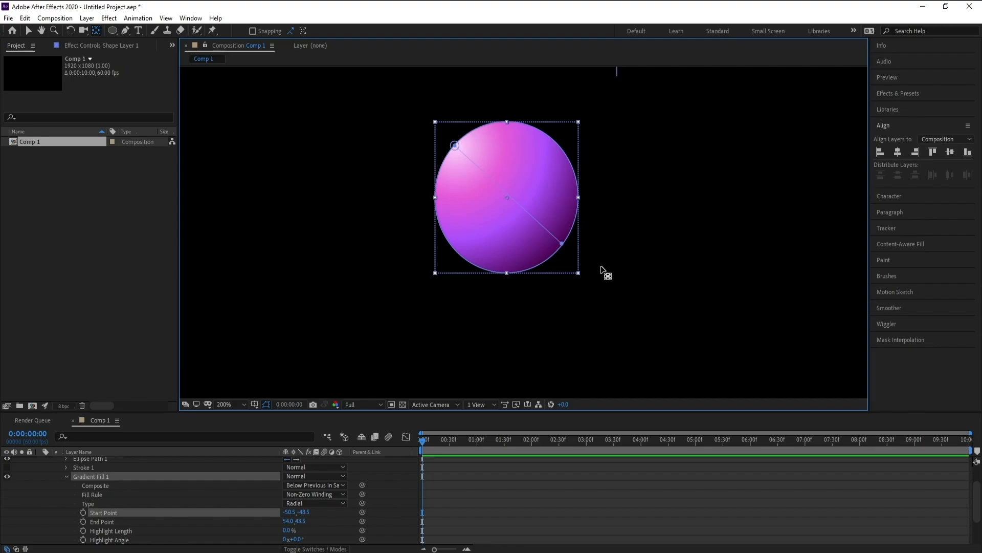
left_click(29, 34)
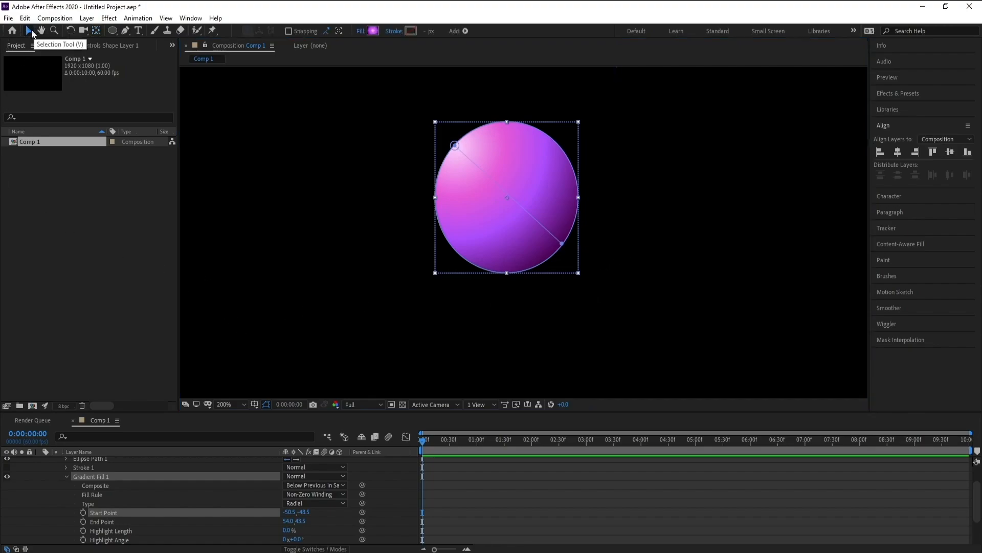
Step: Make the purple color stop of the circle's gradient fully saturated and accept the gradient
left_click(367, 31)
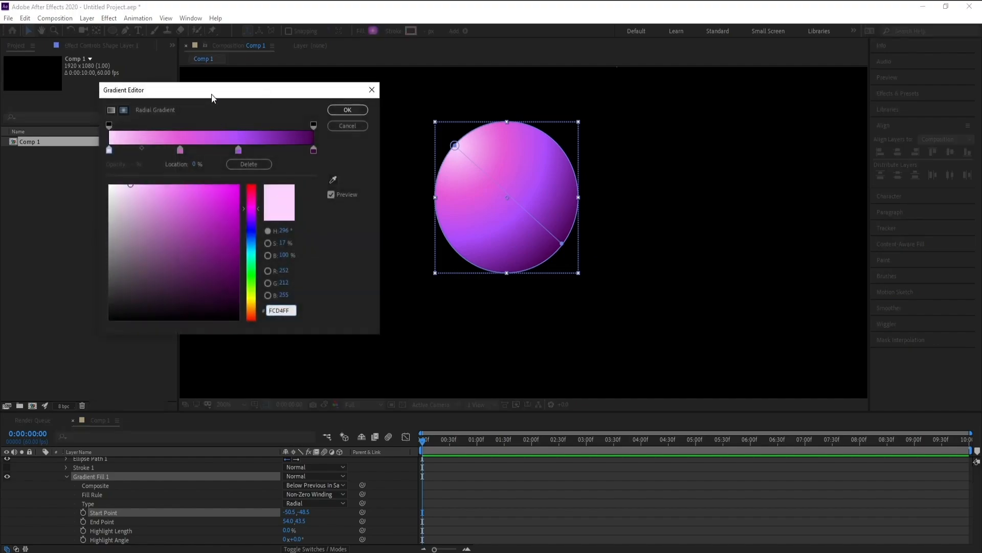
left_click_drag(213, 97, 201, 91)
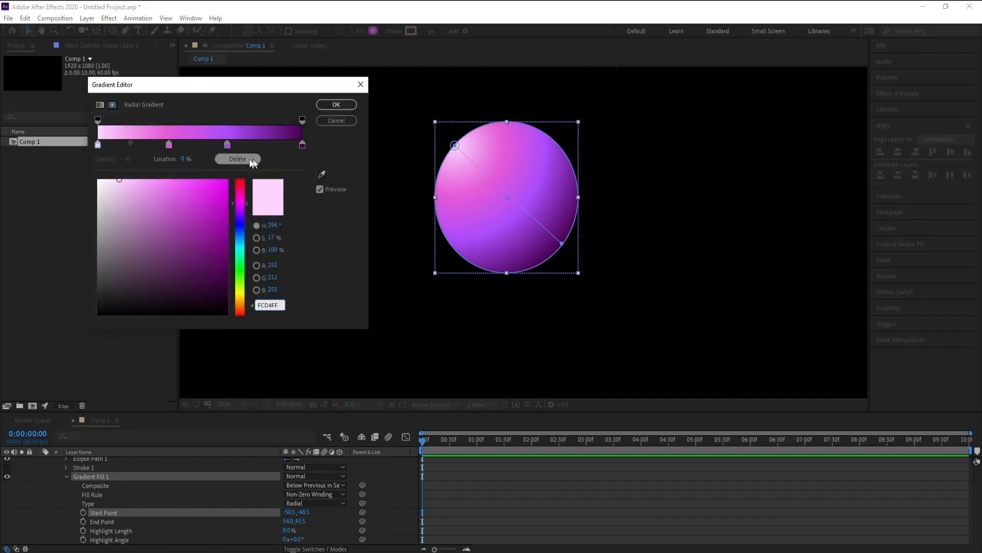
left_click(227, 144)
left_click_drag(223, 237, 223, 188)
left_click(347, 106)
scroll(536, 228, "down", 1)
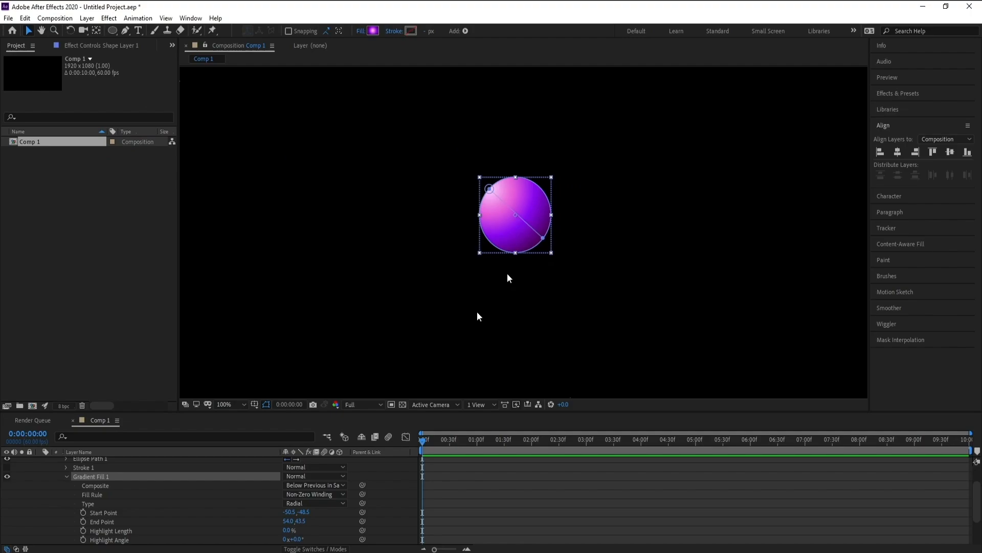
Step: Collapse the circle layer's properties and rename the layer Ball Maske
scroll(53, 480, "up", 3)
left_click(40, 461)
right_click(78, 460)
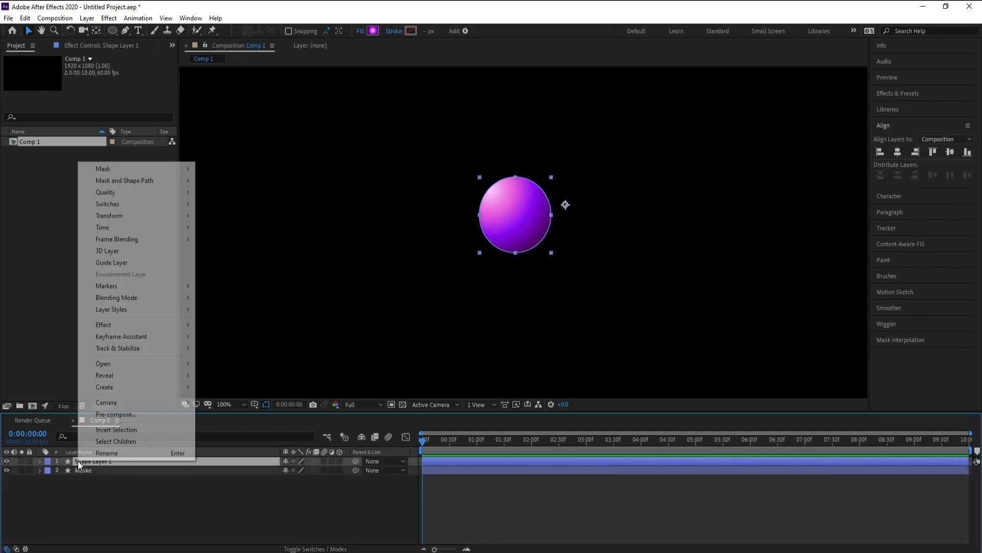
left_click(90, 456)
type("Ball M")
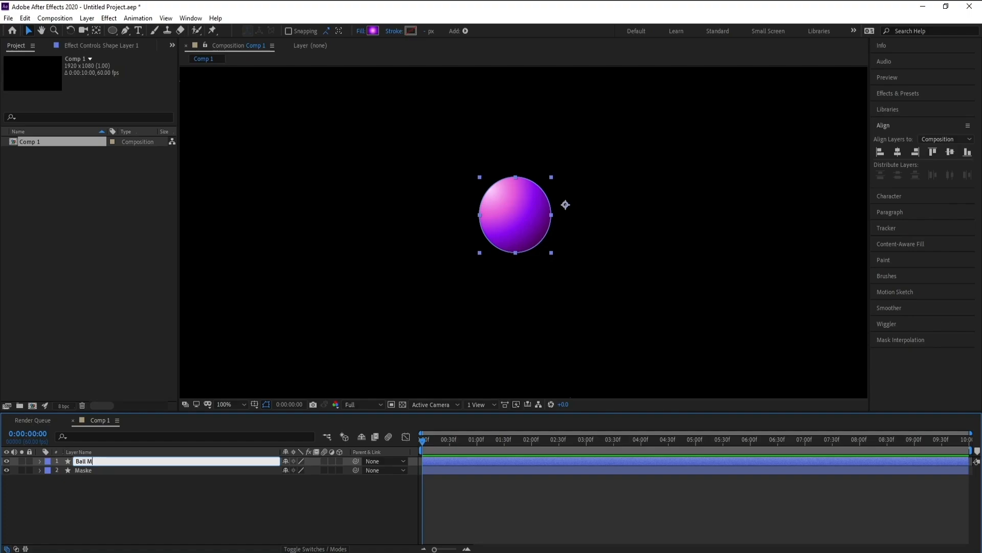
type("aske")
key("Return")
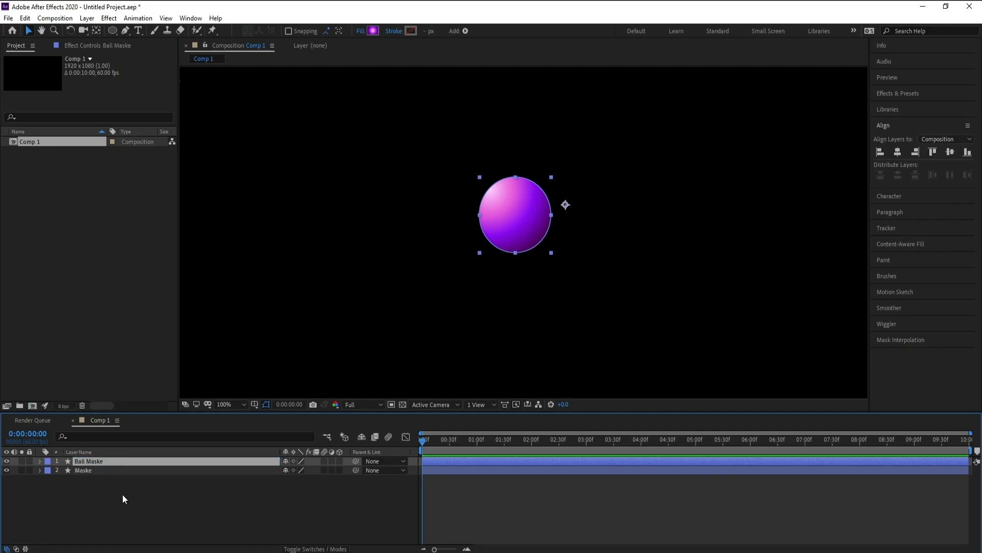
key("comma")
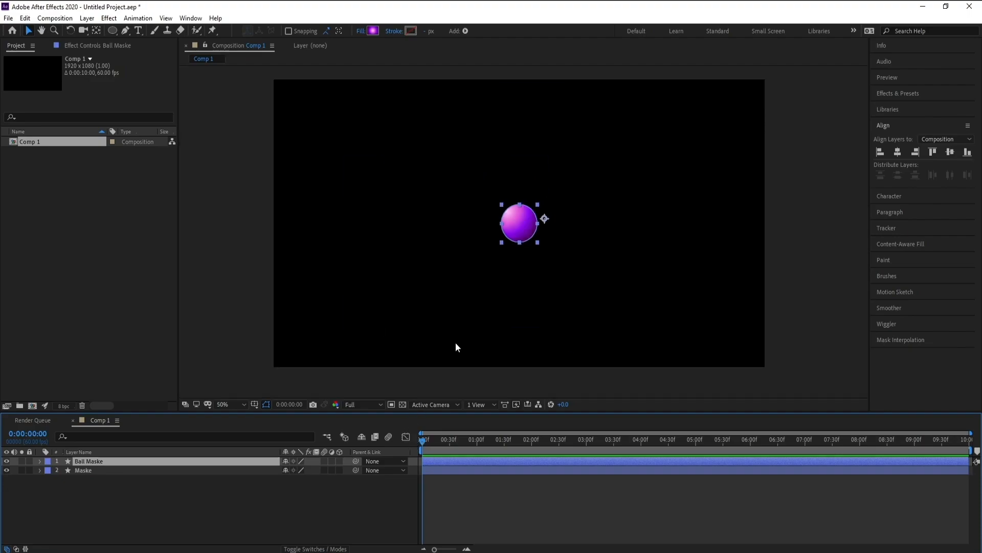
Step: Expand Path 1 in the Maske layer and copy its Path property
left_click(88, 470)
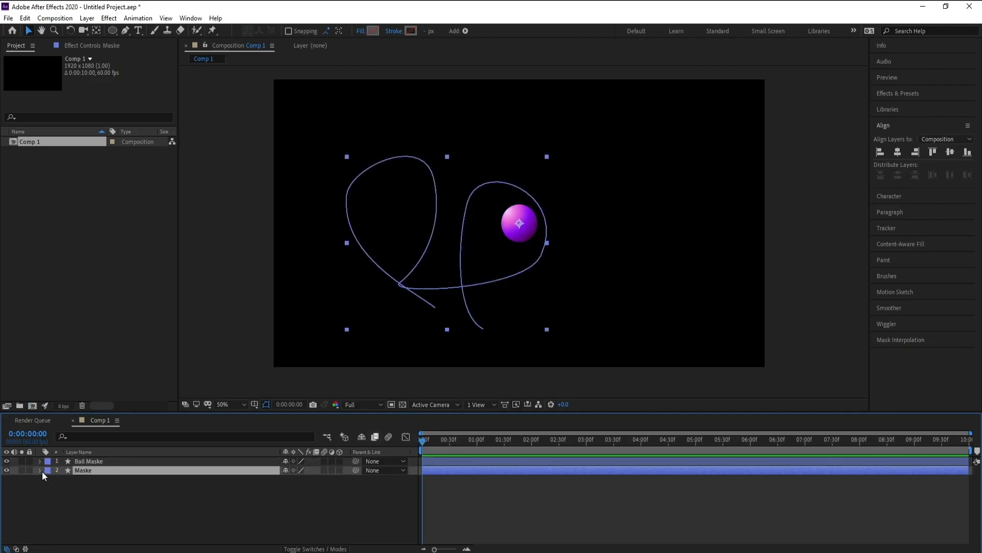
left_click(40, 471)
left_click(79, 489)
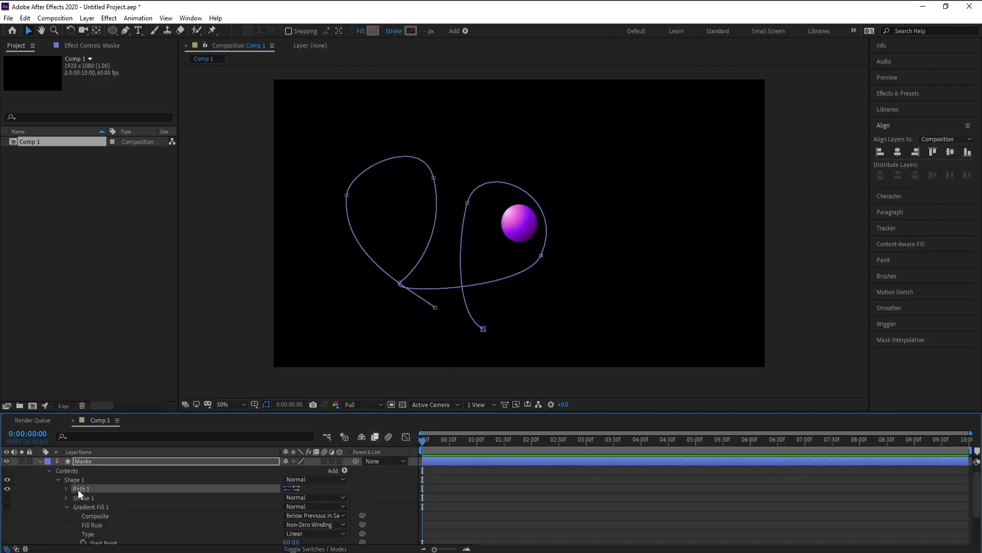
left_click(65, 489)
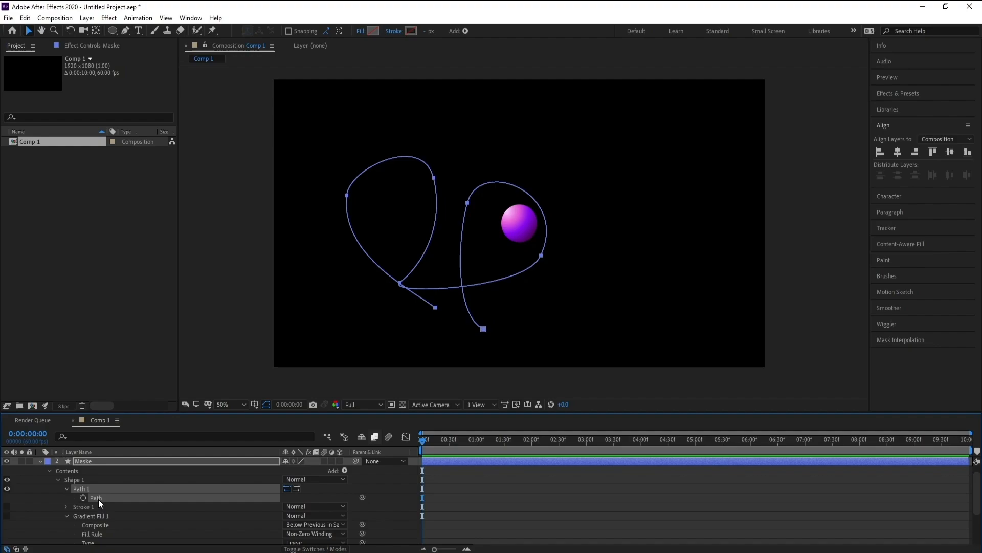
scroll(99, 499, "up", 1)
Step: Paste the copied path into the Ball Maske layer's Position property and preview the ball's motion
left_click(95, 460)
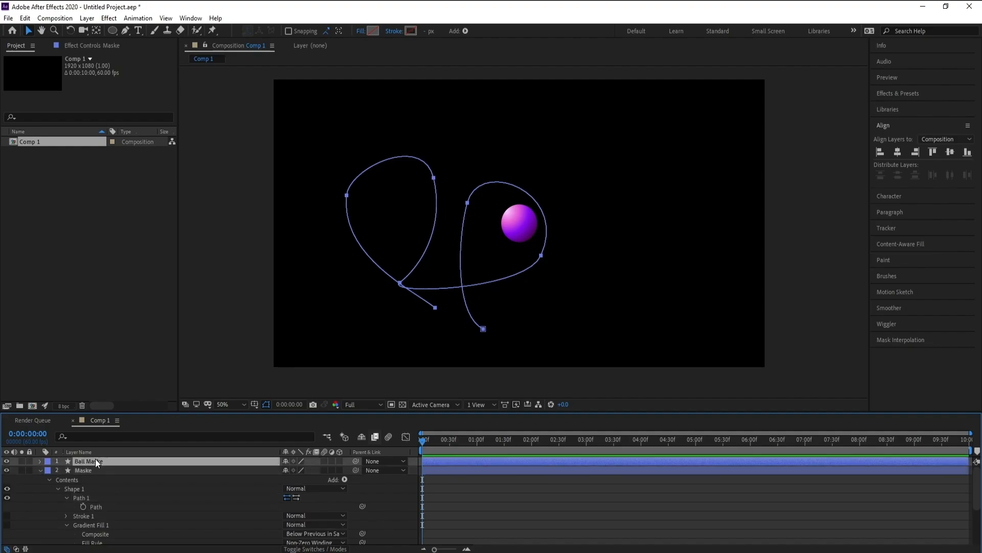
key("p")
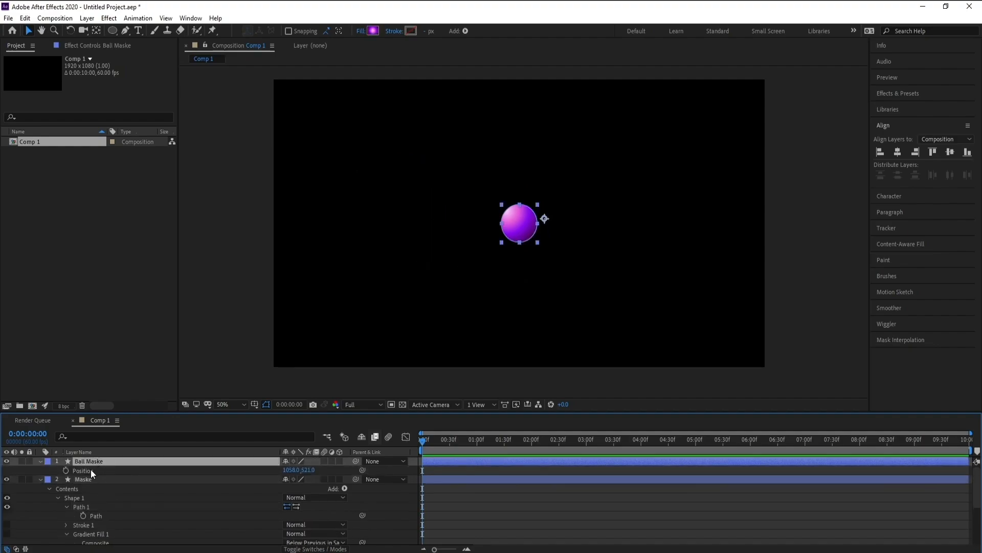
left_click(91, 470)
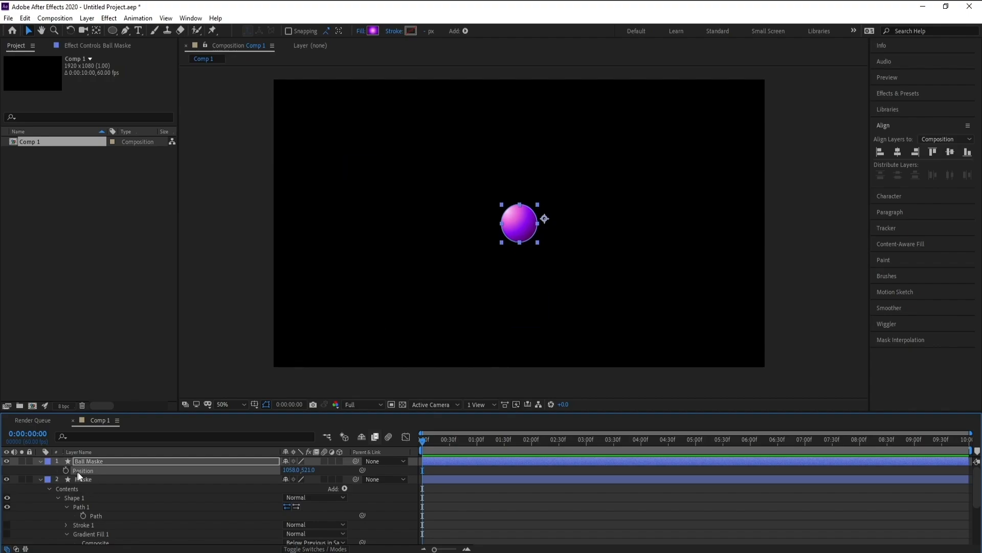
key("ctrl+v")
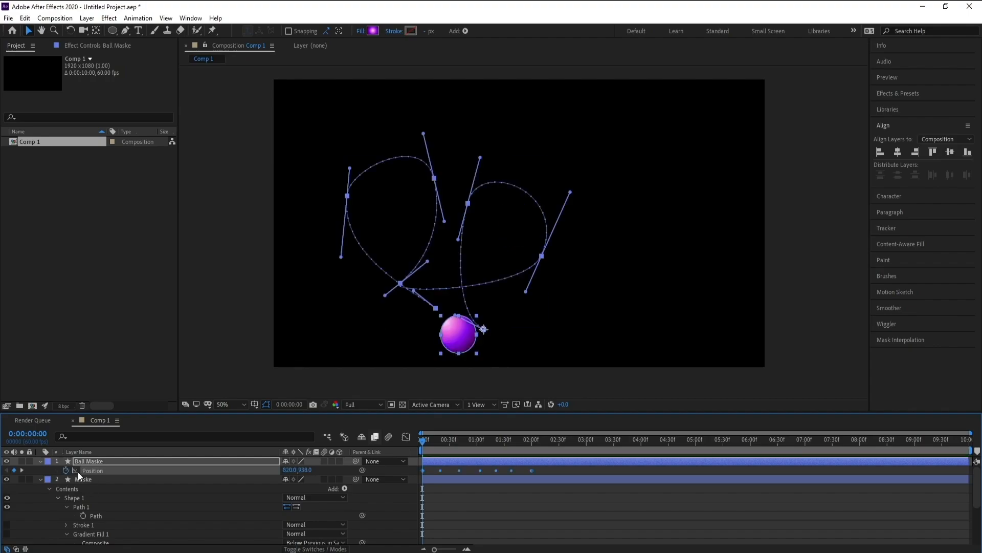
key("space")
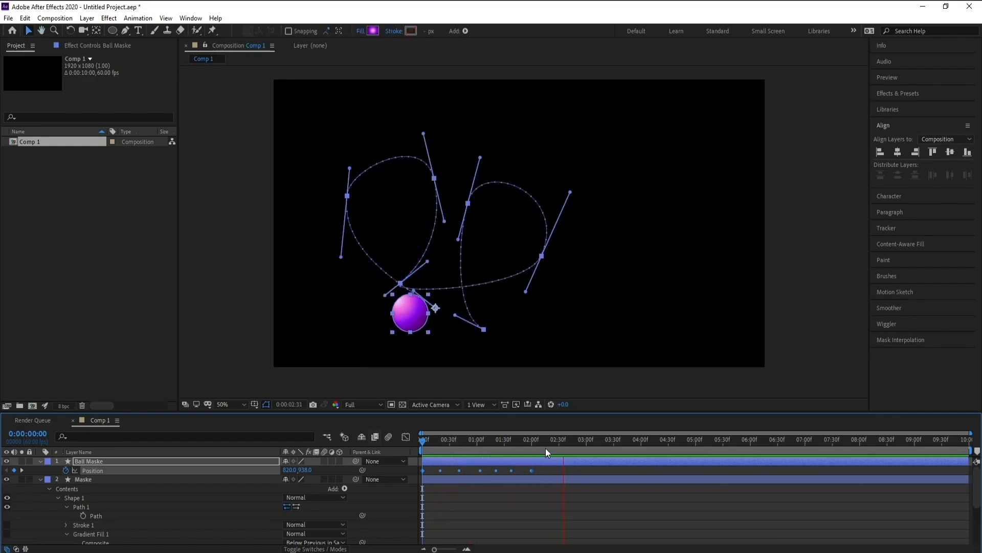
key("space")
Step: Hide the Maske layer and collapse the properties of both layers, leaving Ball Maske selected
left_click_drag(558, 444, 74, 464)
left_click(43, 462)
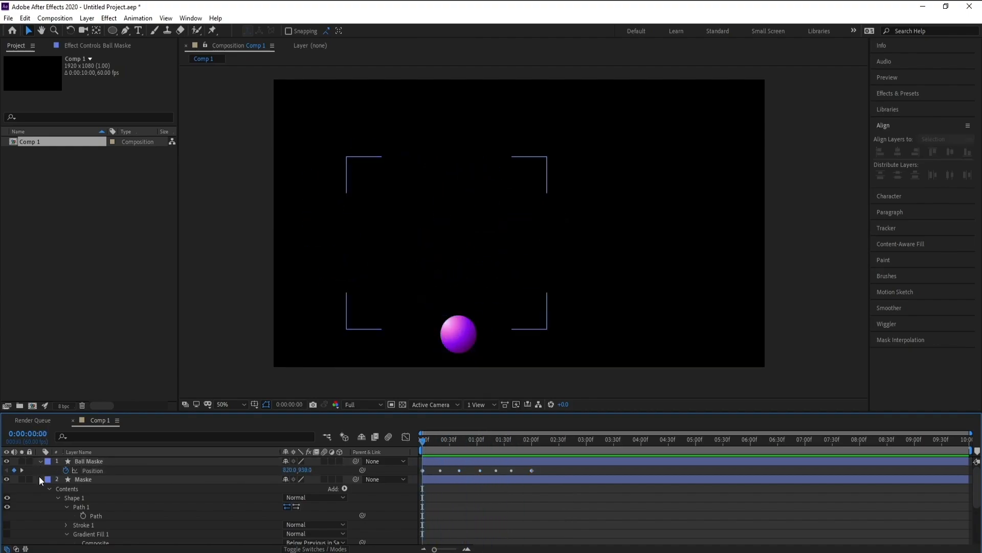
left_click(39, 479)
left_click(79, 479)
left_click(84, 462)
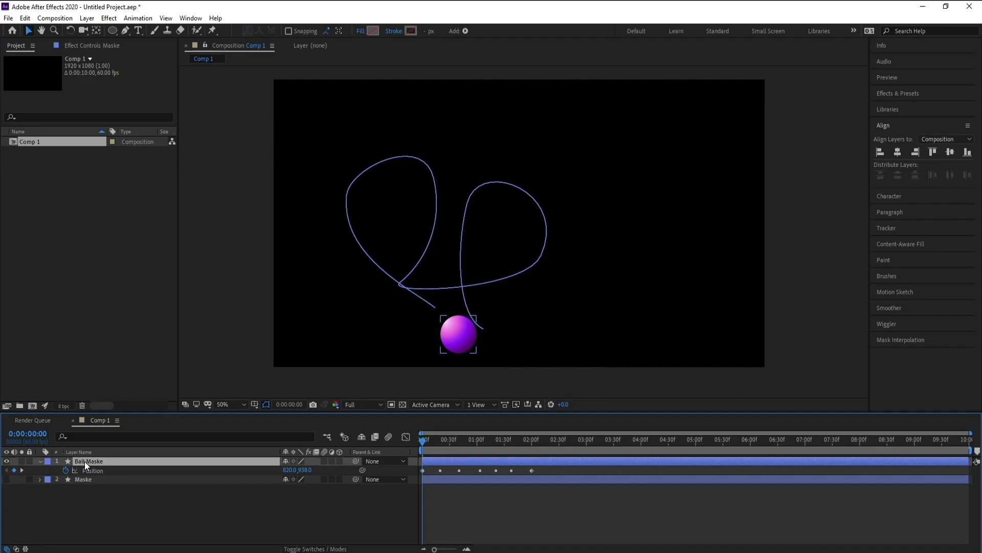
left_click(39, 461)
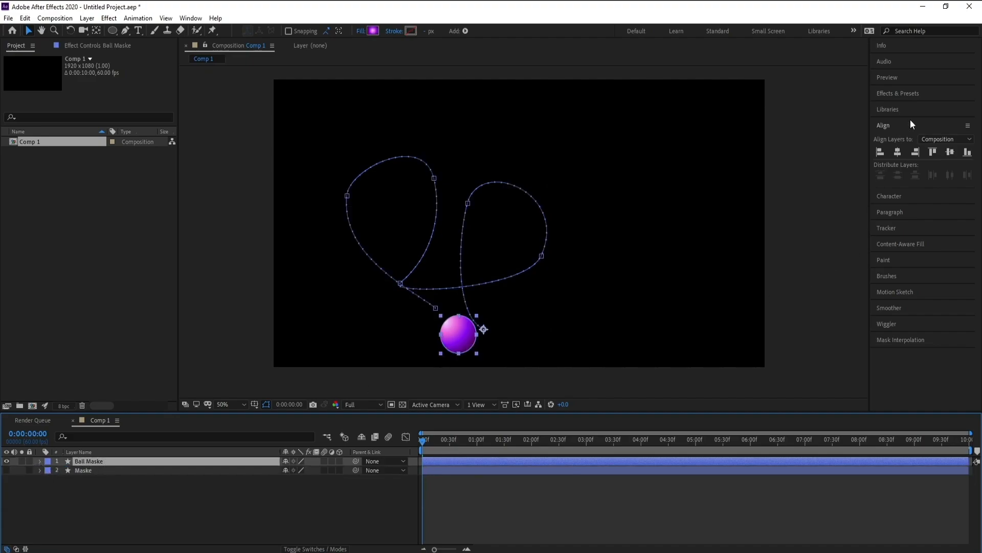
Step: Find the Echo effect under Time and apply it to the Ball Maske layer
left_click(900, 93)
left_click(904, 106)
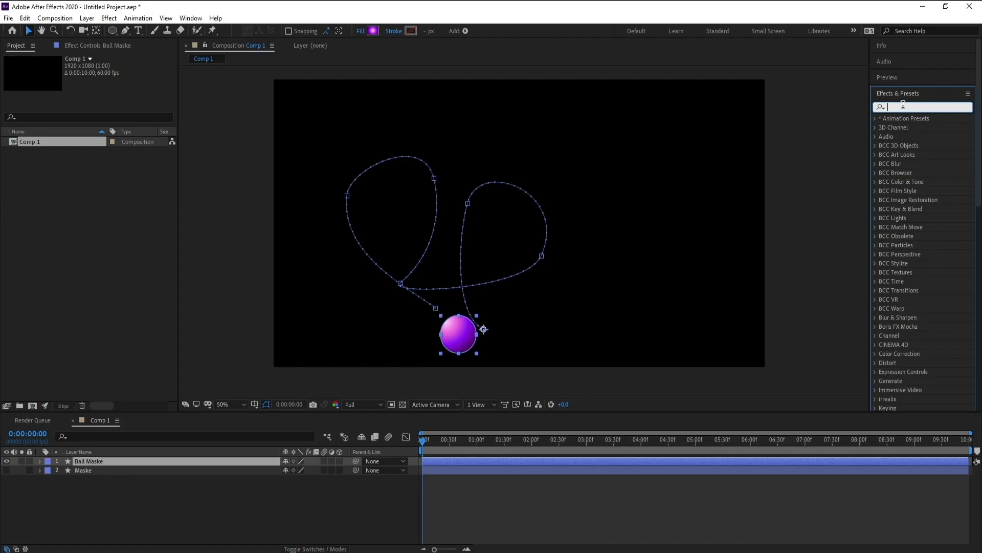
type("cho")
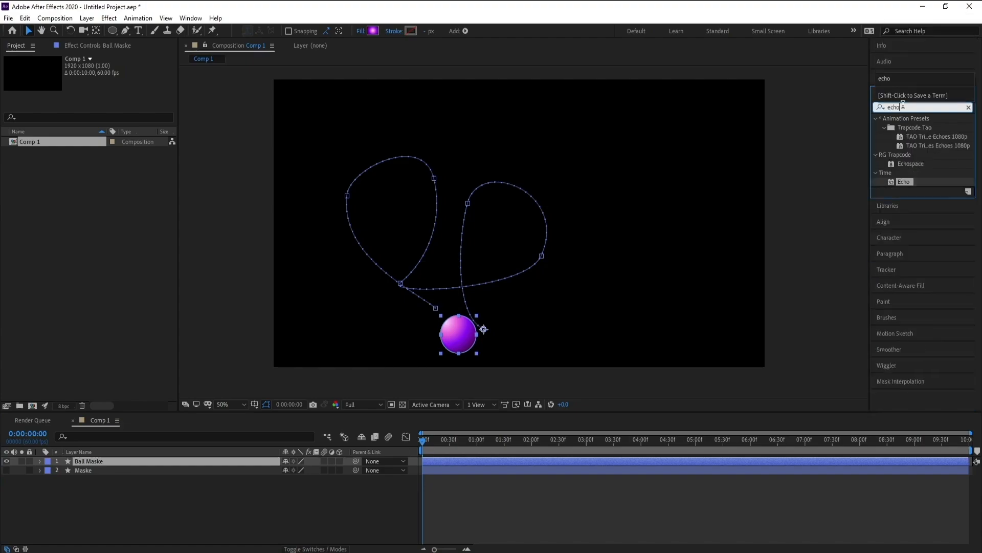
left_click_drag(911, 180, 531, 457)
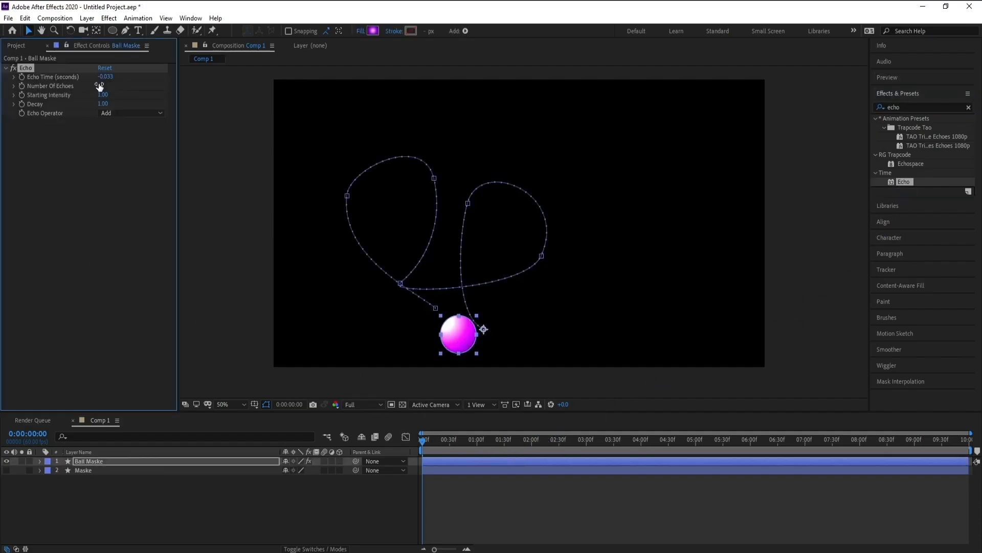
Step: Set the Echo effect's Echo Time to -0.001 seconds and Number Of Echoes to 400
left_click(106, 77)
left_click_drag(106, 77, 148, 77)
left_click(101, 85)
type("4")
key("Return")
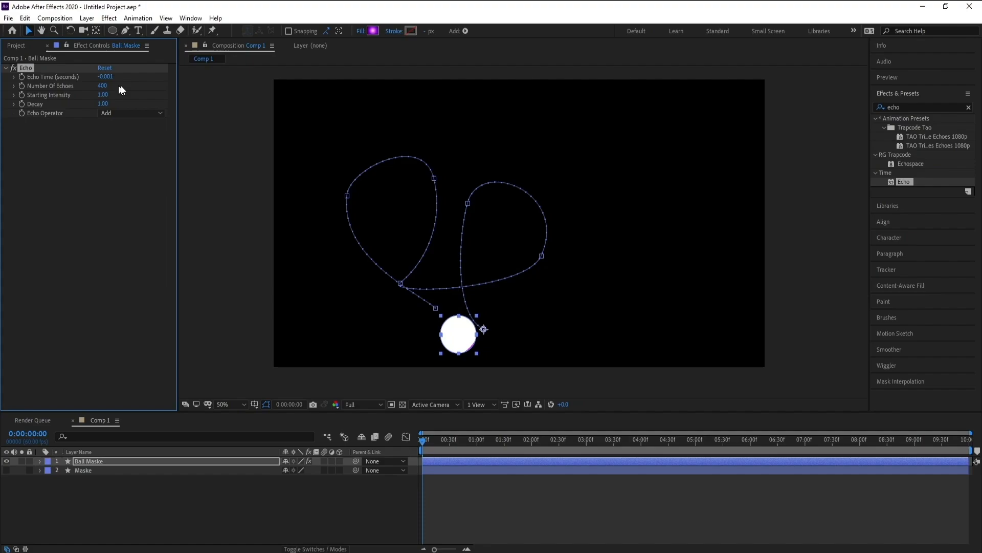
Step: Set the Echo Operator to Composite In Front and preview the animated tube stroke
left_click(117, 115)
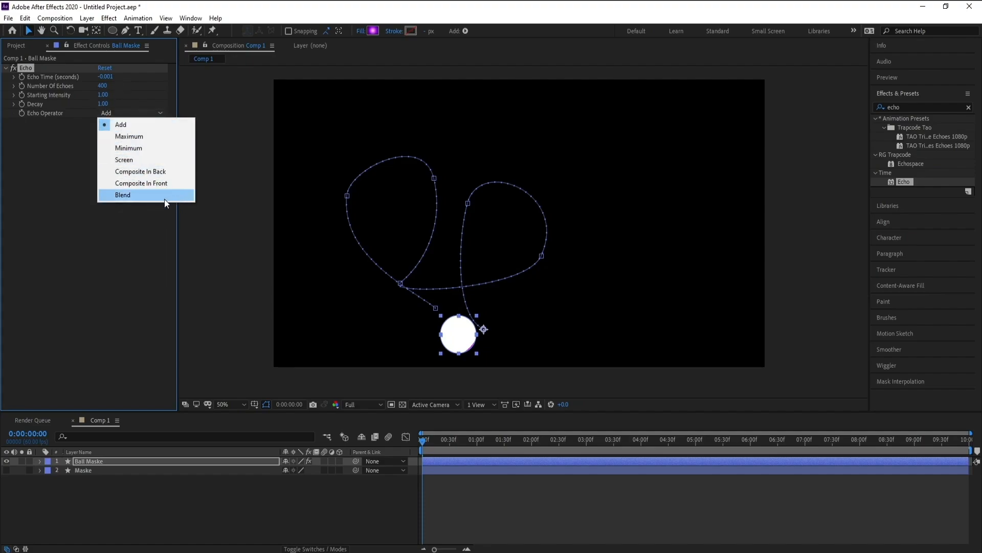
left_click(168, 183)
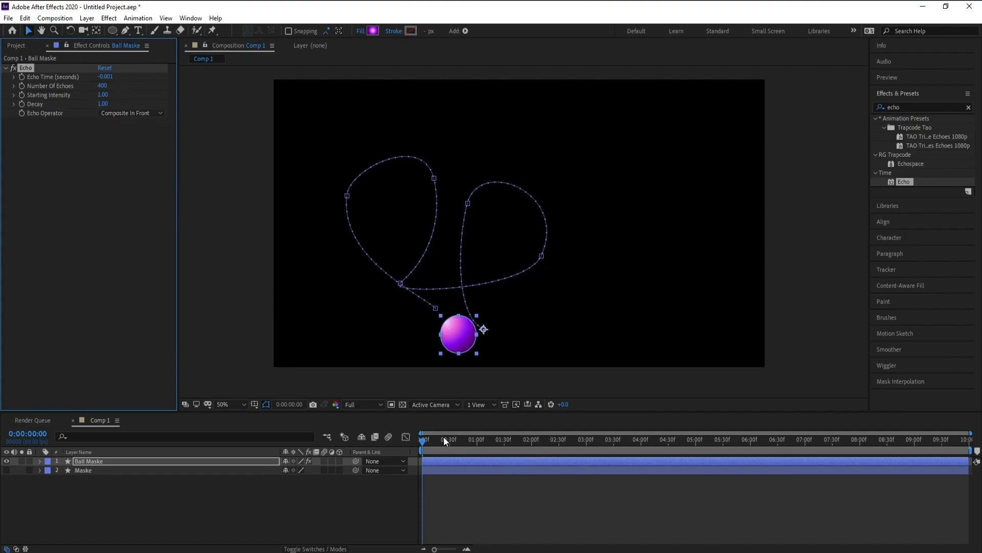
key("space")
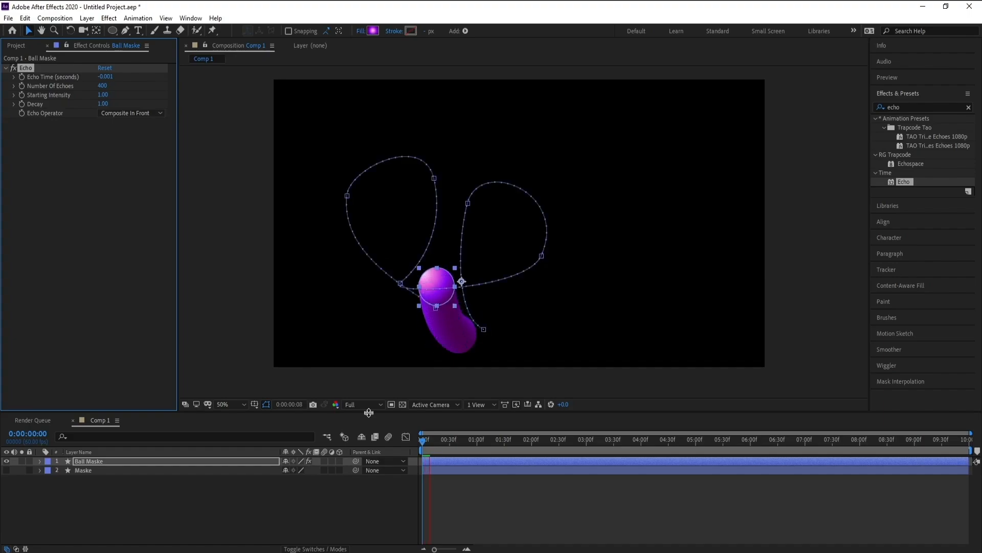
Step: Stop the preview and set the Echo effect's Echo Time to -0.004 seconds
left_click(226, 489)
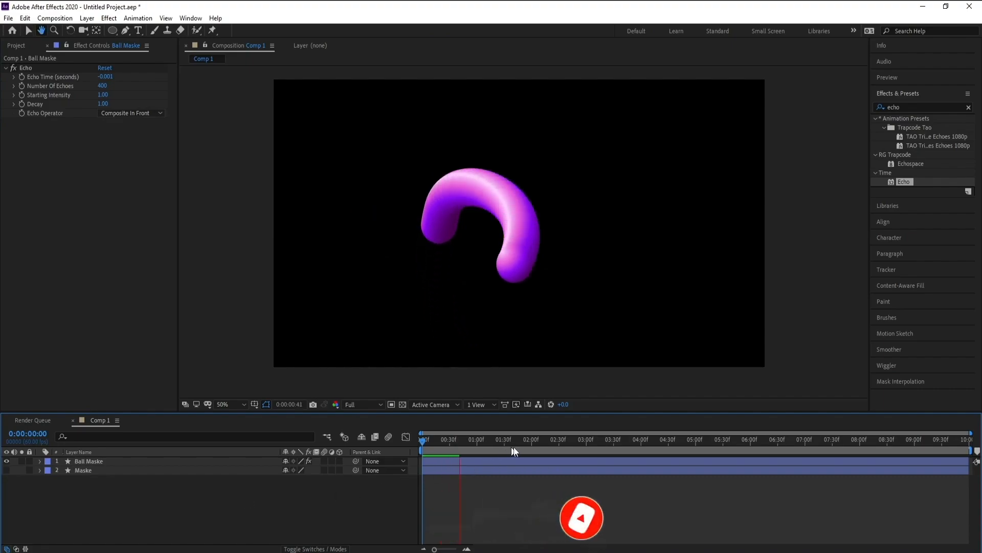
key("space")
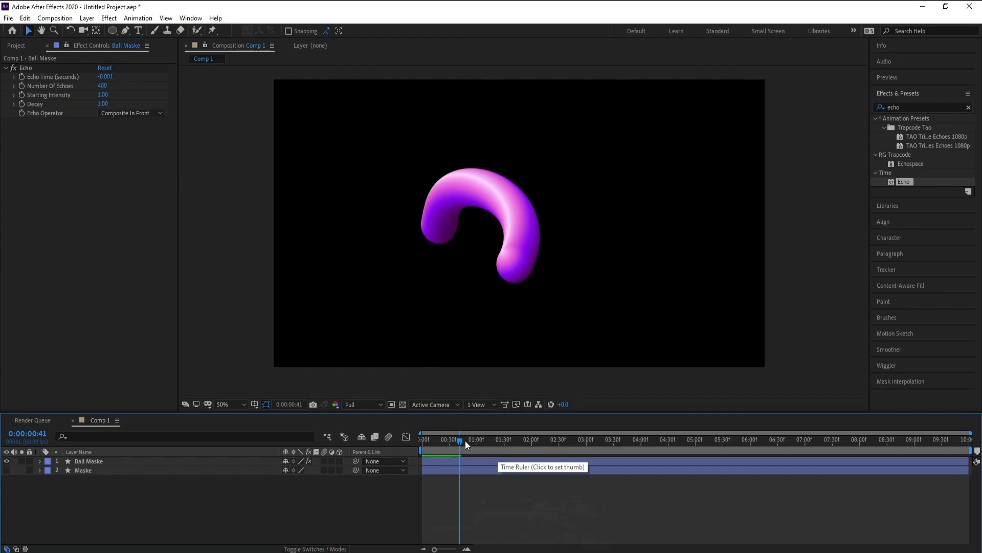
left_click(107, 77)
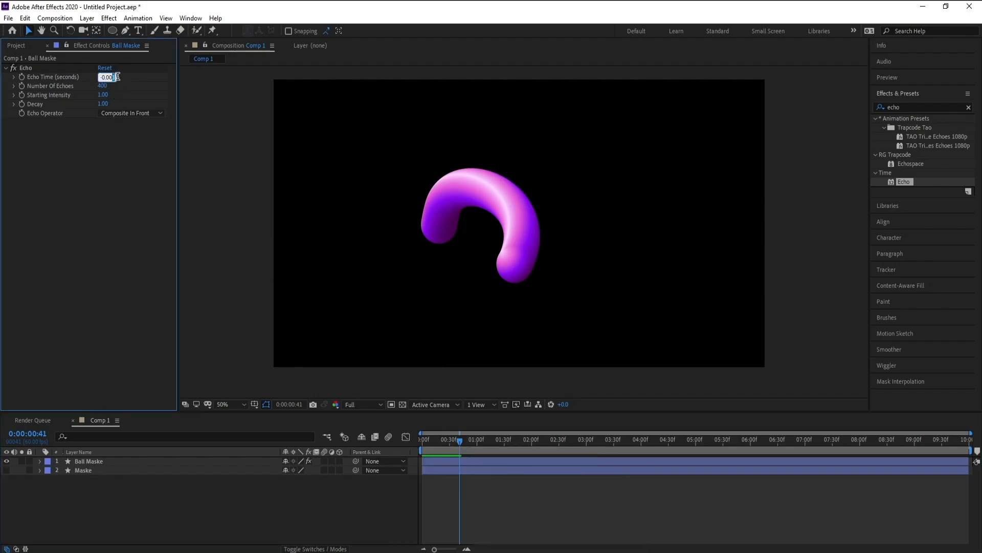
type("-0.002")
key("Return")
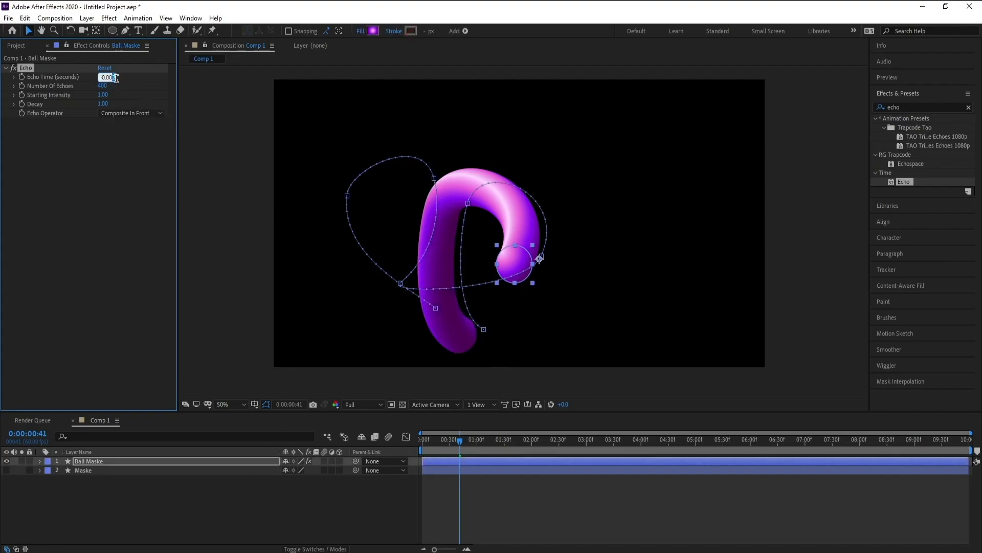
key("Return")
Step: Play the tube stroke animation from the first frame to check its length, and return to the start
left_click_drag(460, 439, 351, 452)
left_click(205, 509)
key("space")
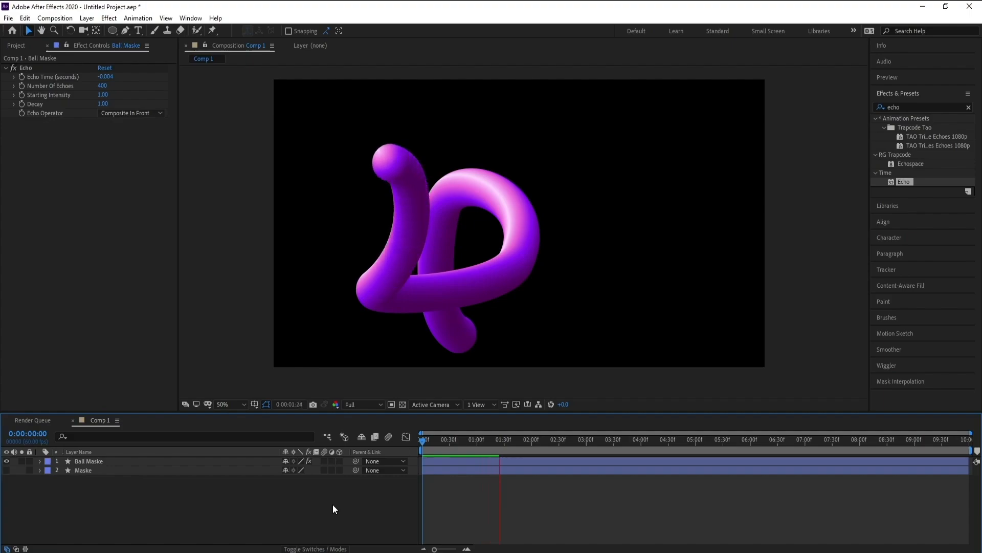
key("space")
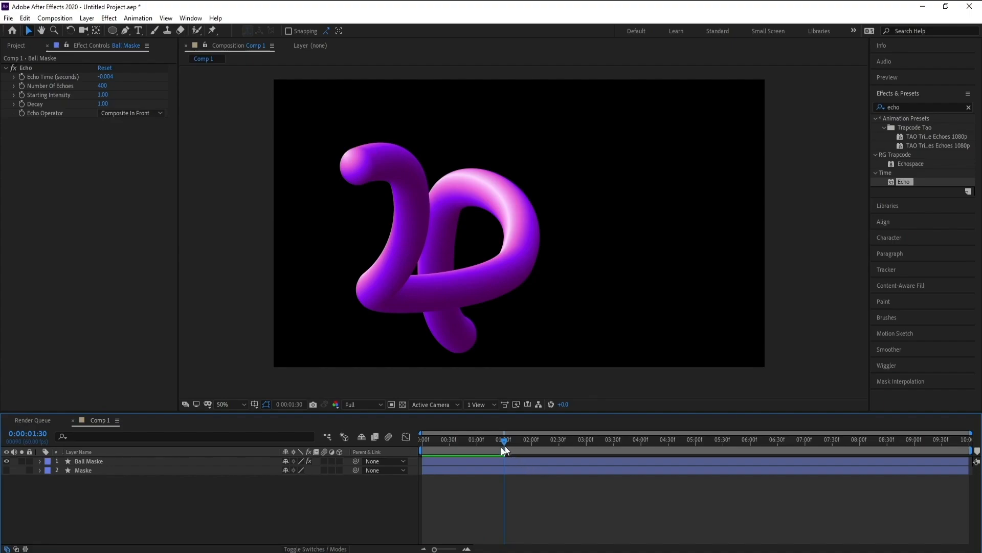
left_click_drag(501, 446, 306, 458)
key("space")
key("space")
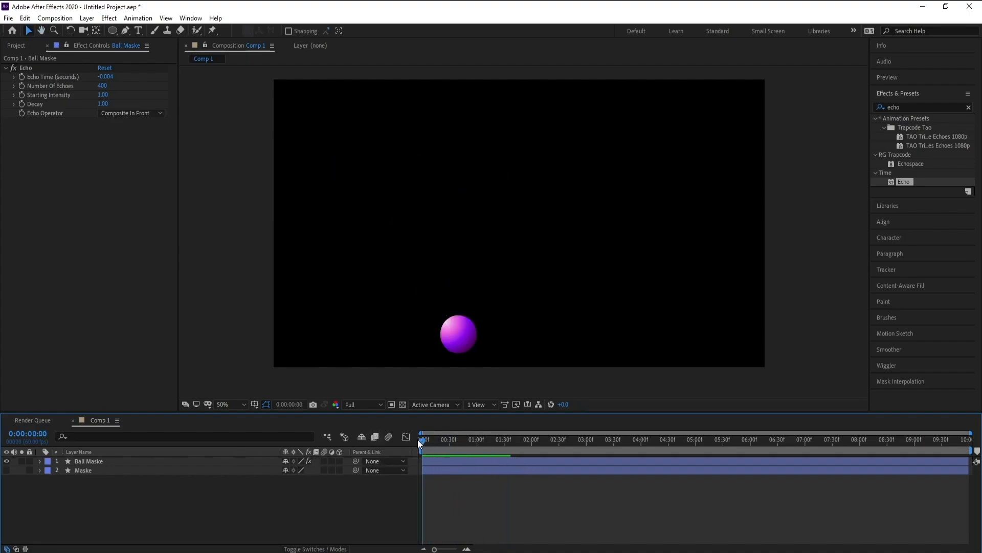
Step: Add an Opacity keyframe of 0% to the Ball Maske layer at the first frame
left_click(132, 467)
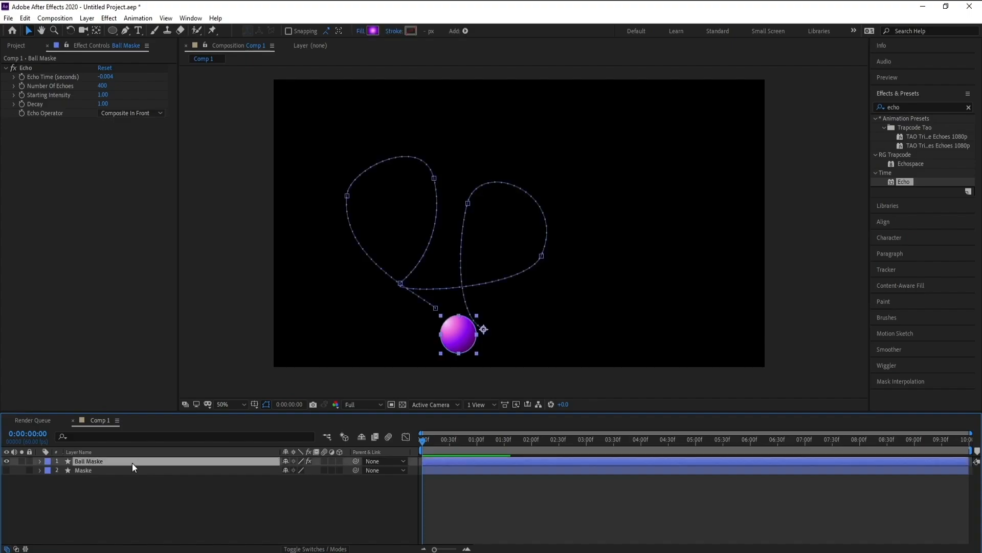
key("t")
left_click_drag(293, 475, 127, 478)
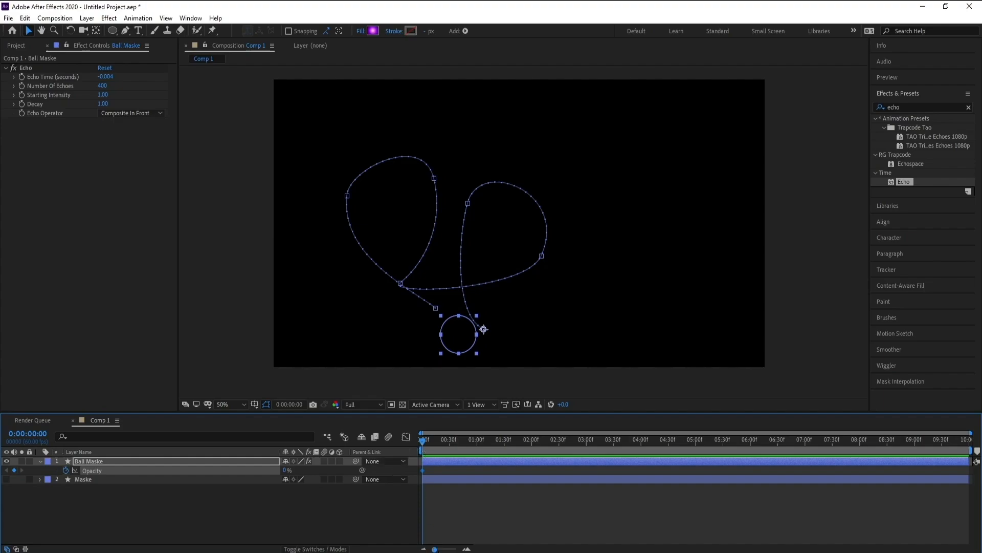
Step: Set the Ball Maske layer's Opacity to 100% one frame on, at 0:00:00:01
left_click(465, 549)
key("Page_Down")
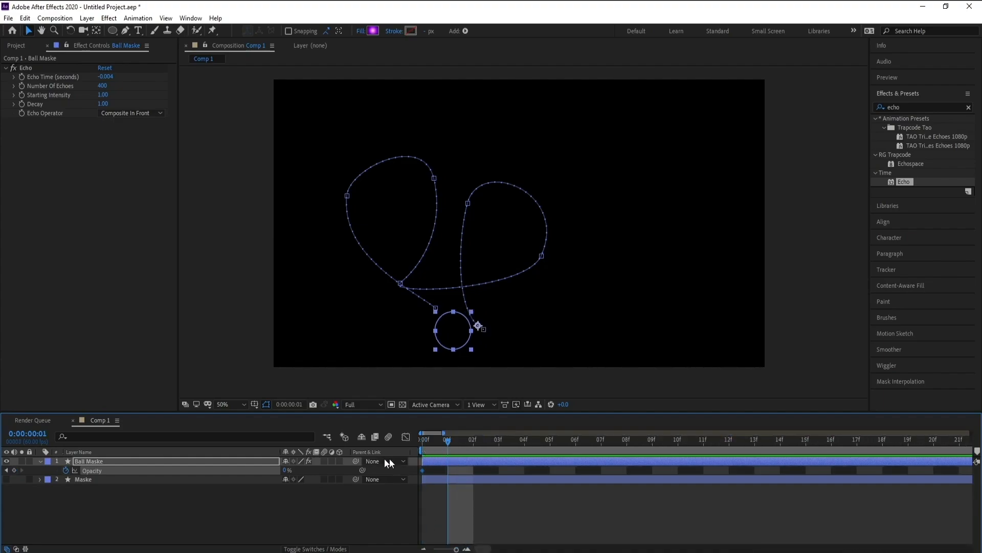
left_click_drag(286, 471, 454, 473)
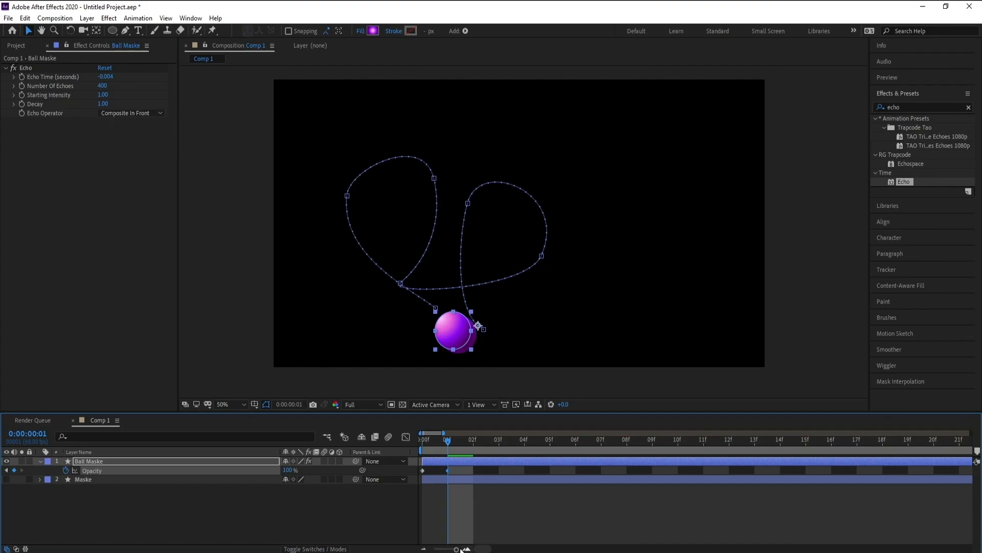
left_click_drag(456, 549, 391, 552)
Step: Set the composition's preview resolution to Half and play the animation from the first frame
left_click(367, 407)
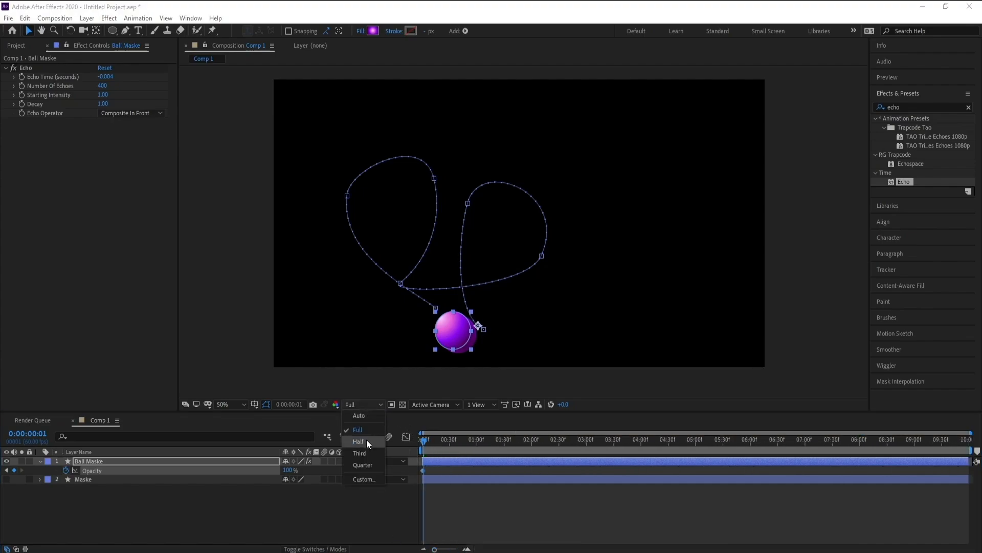
left_click(367, 441)
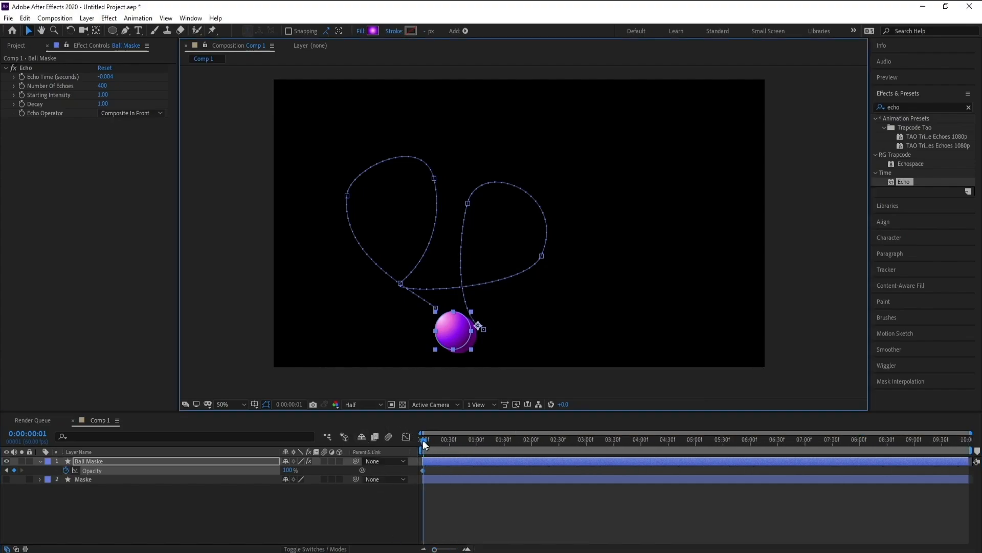
key("Home")
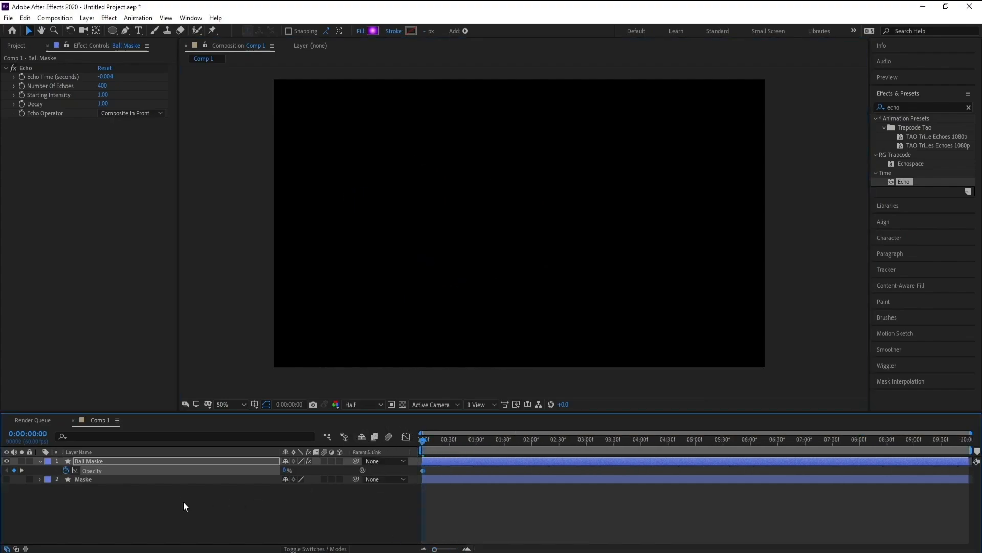
key("space")
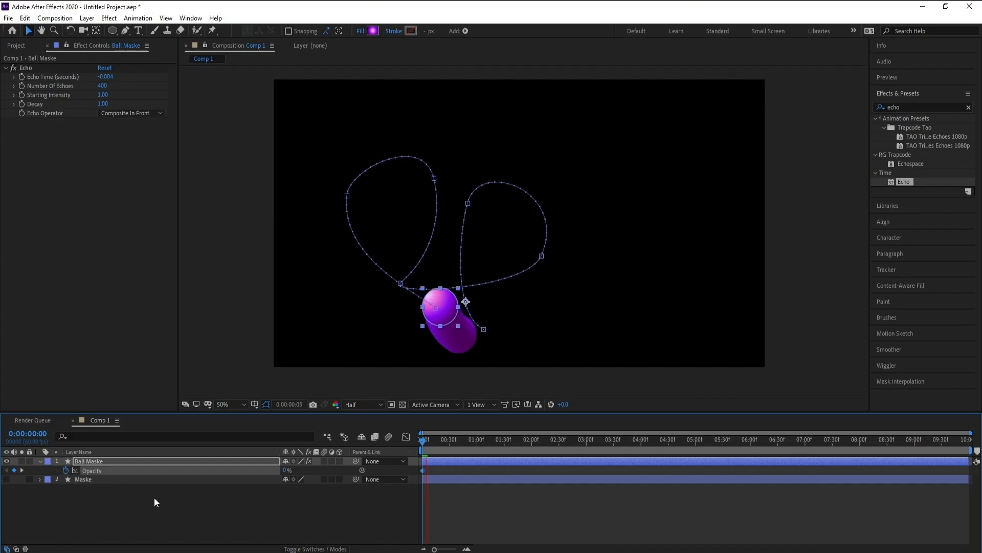
left_click(283, 517)
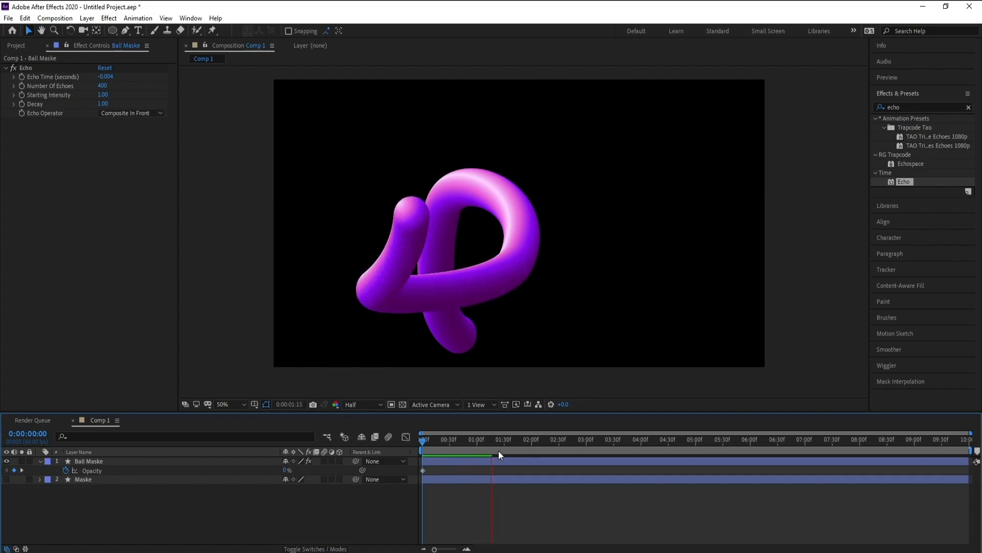
key("space")
key("Home")
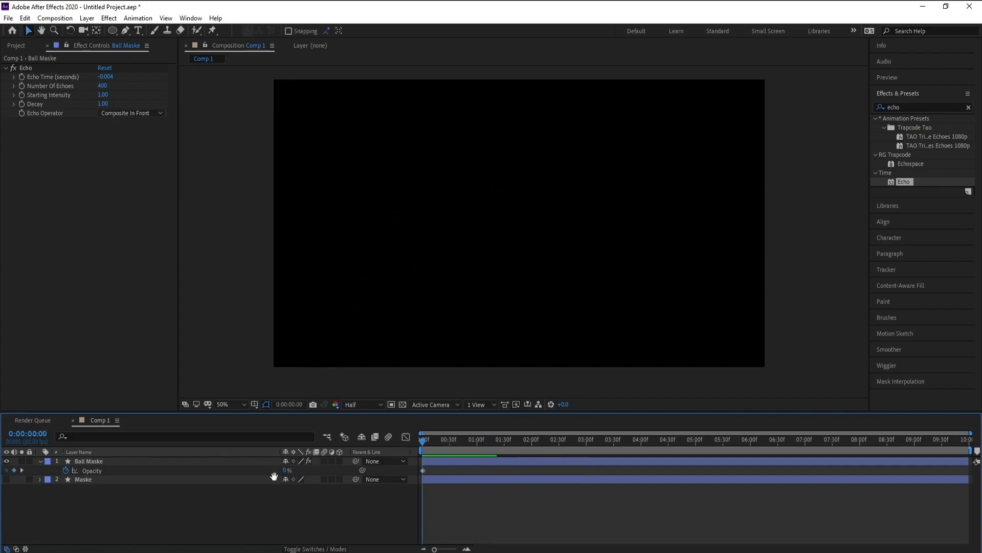
key("space")
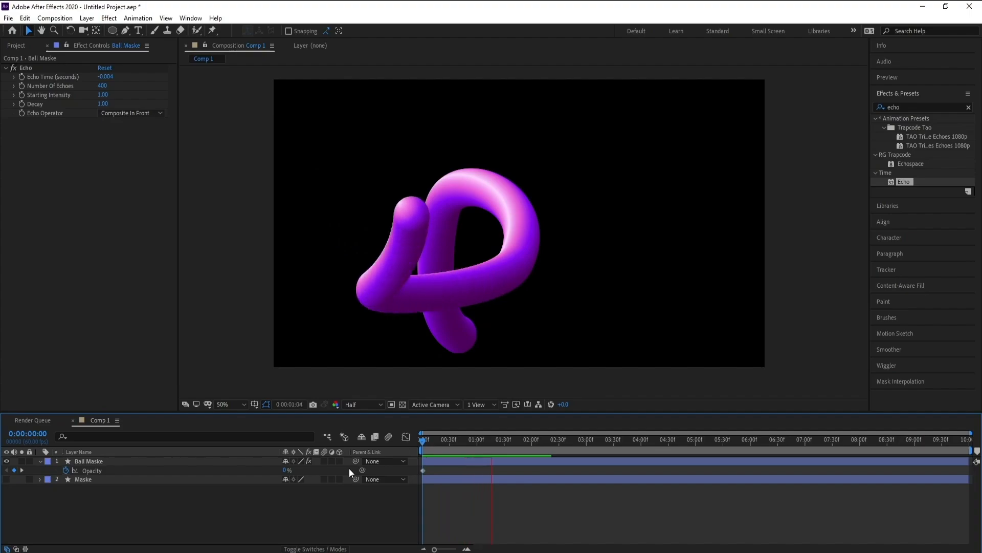
Step: Go to 0:00:02:17, at the end of the stroke, and set the Echo Time to -0.005 seconds
left_click(522, 442)
left_click_drag(521, 442, 547, 440)
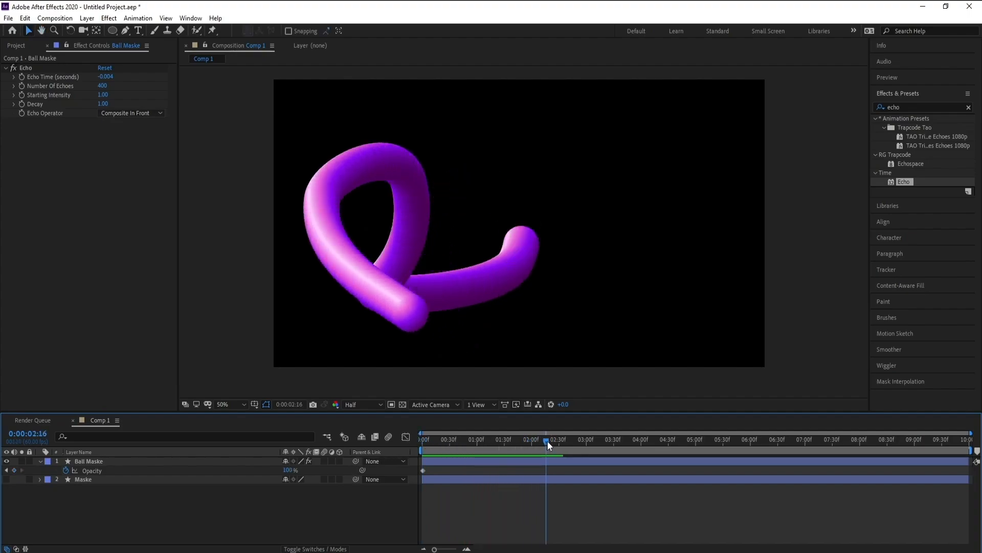
left_click(107, 76)
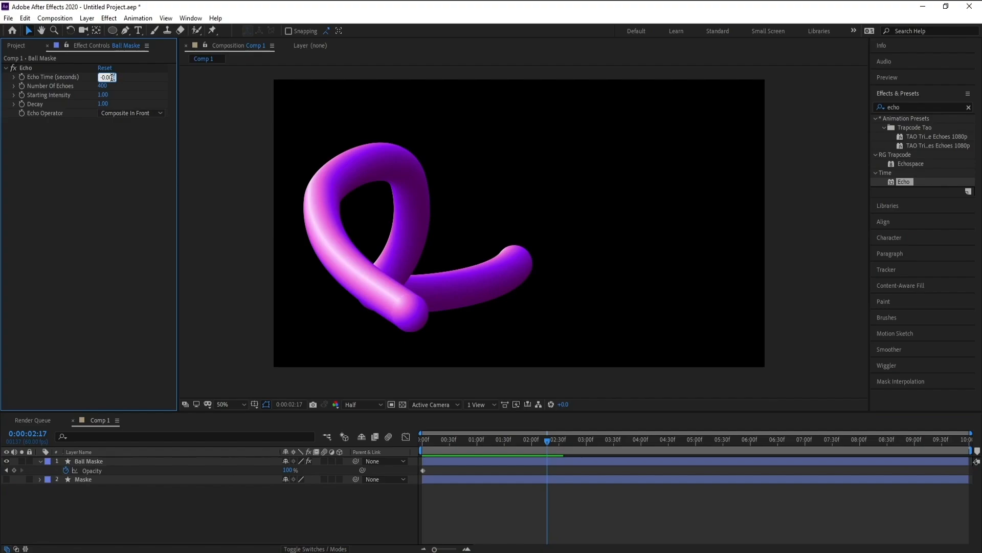
left_click(336, 290)
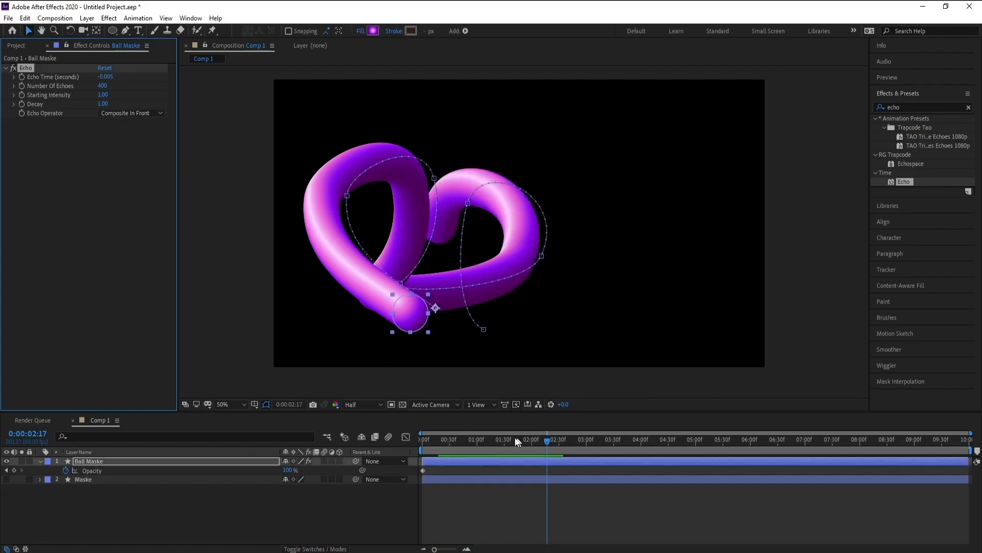
Step: Preview the stroke animation from the first frame with nothing selected
left_click_drag(501, 441, 297, 456)
key("space")
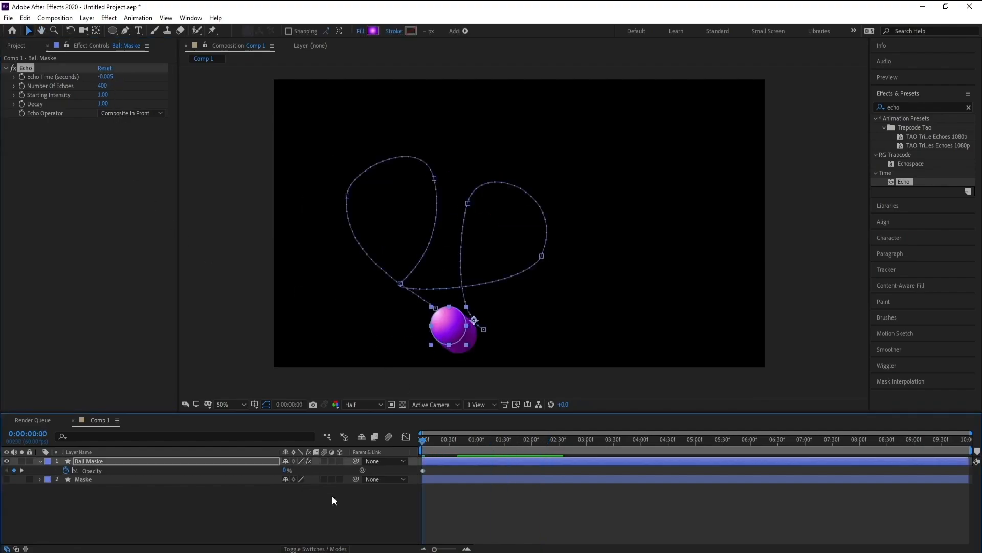
left_click(339, 489)
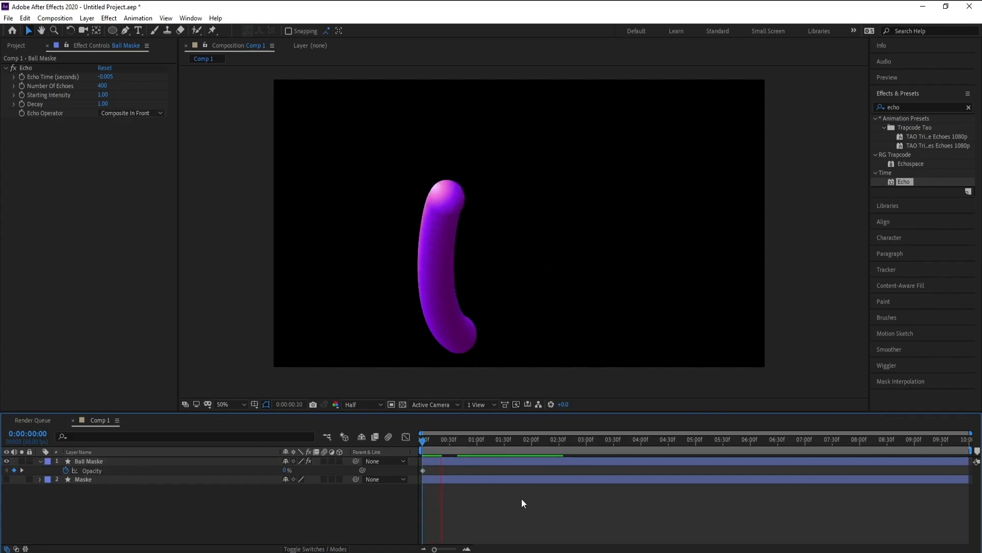